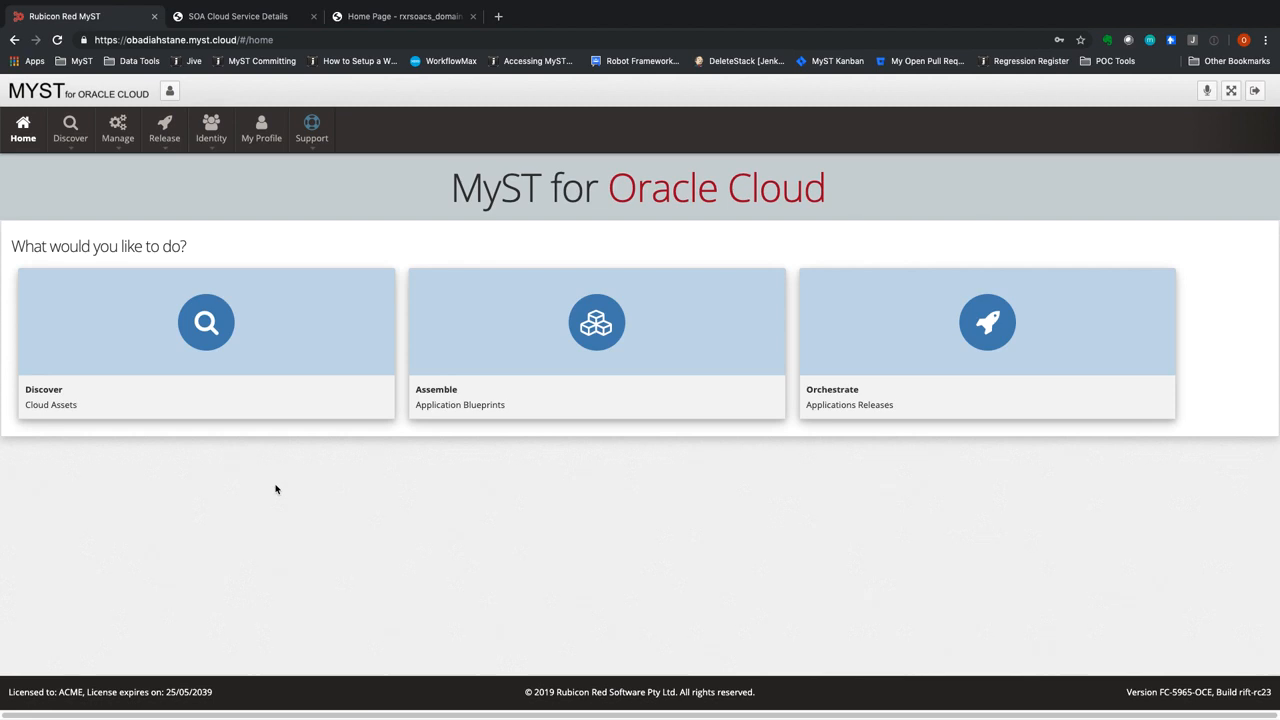
Switch to the WebLogic Server Administration Console and list the domain's data sources and JMS servers
click(433, 14)
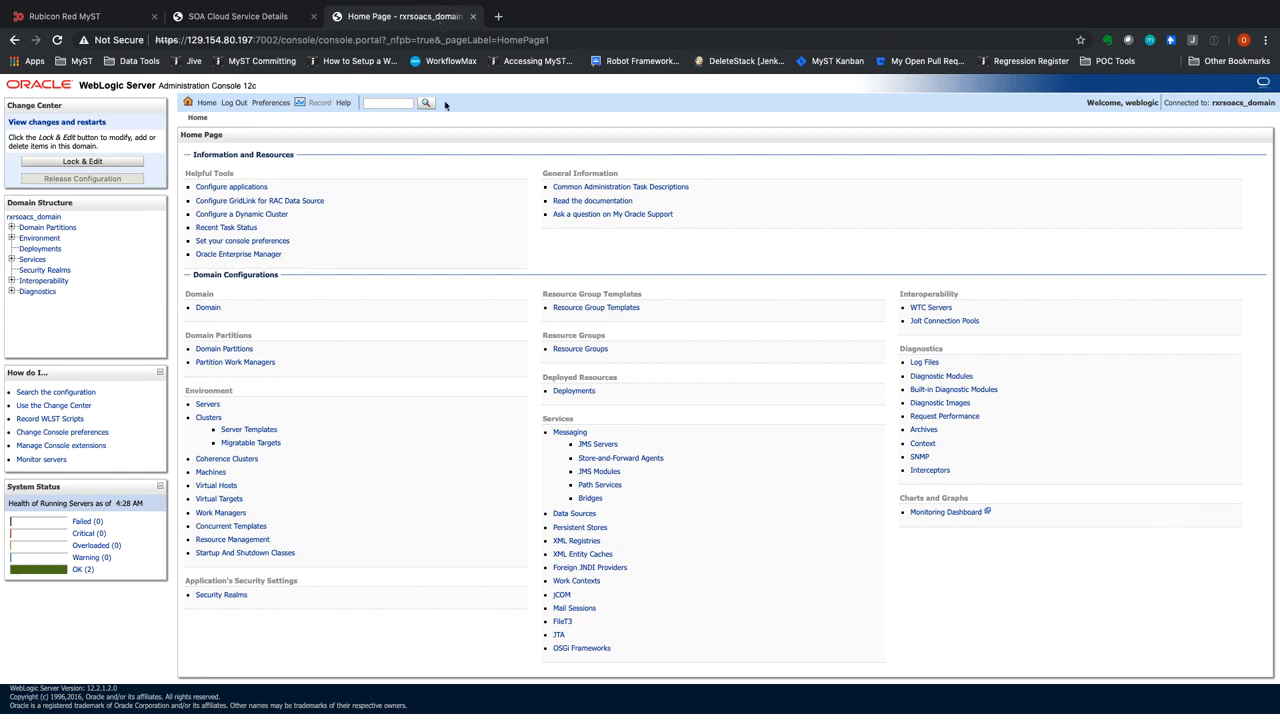
click(12, 239)
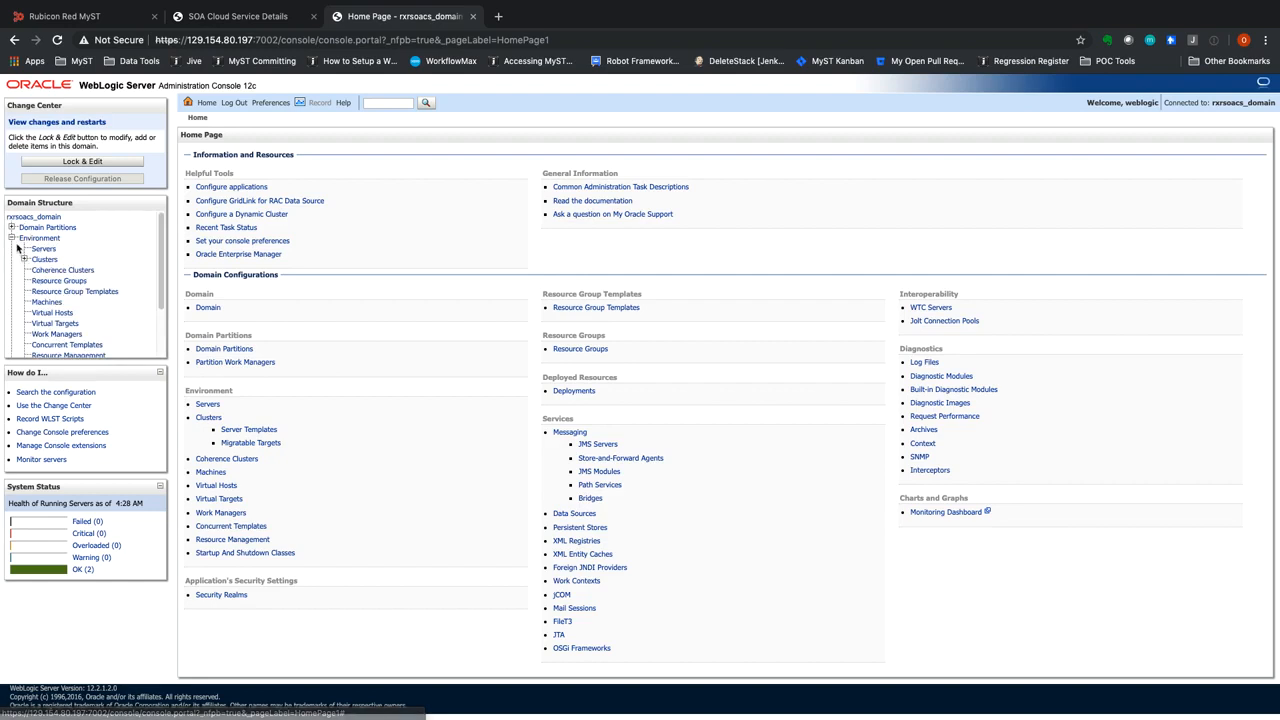
click(13, 239)
click(12, 259)
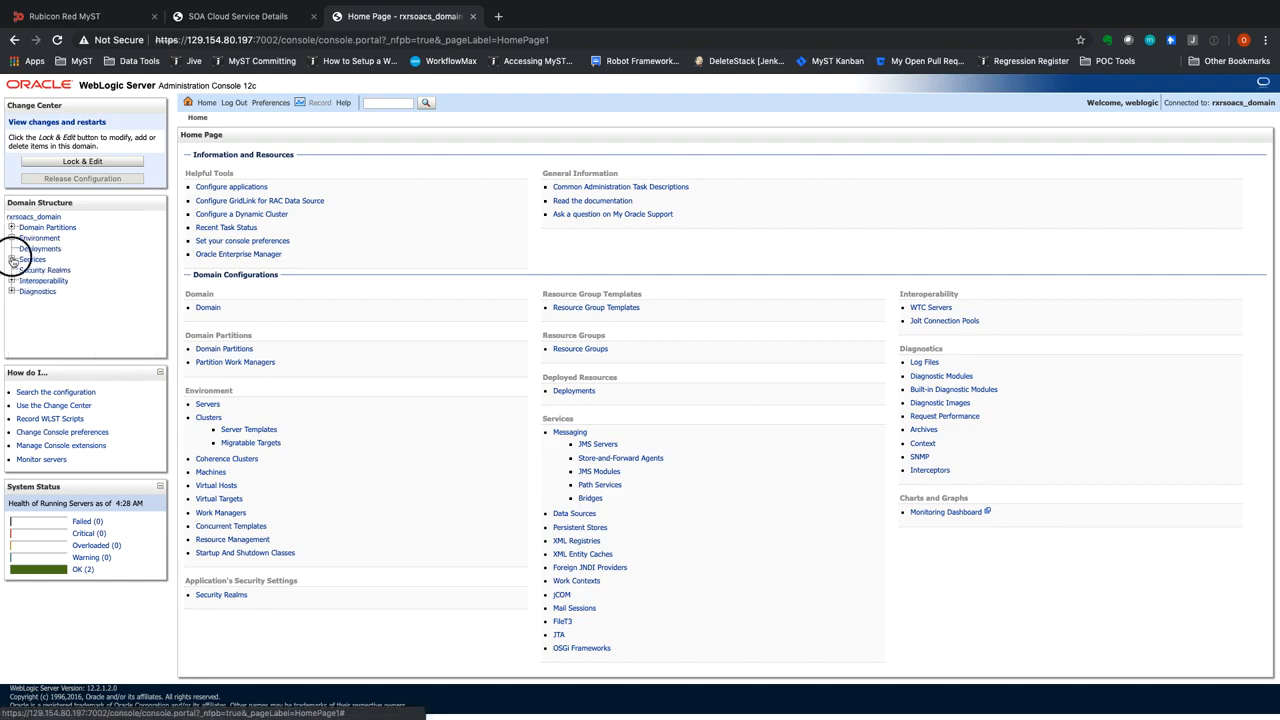
click(53, 282)
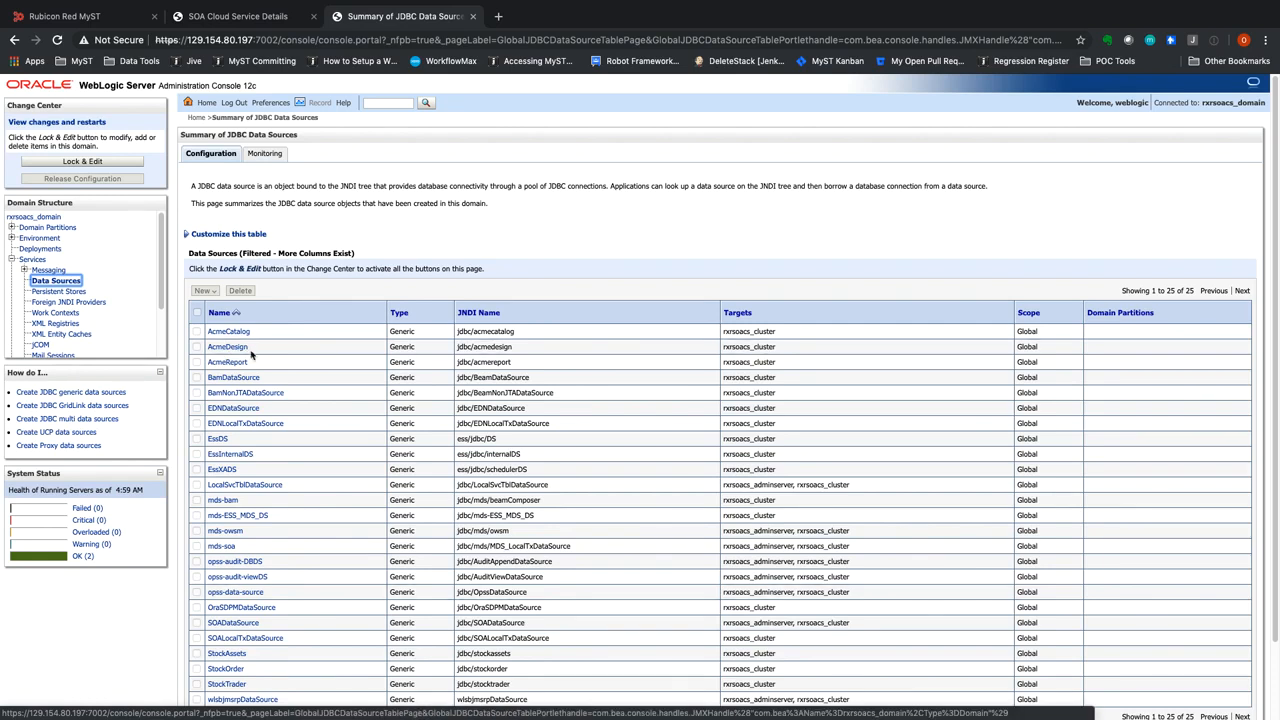
click(47, 271)
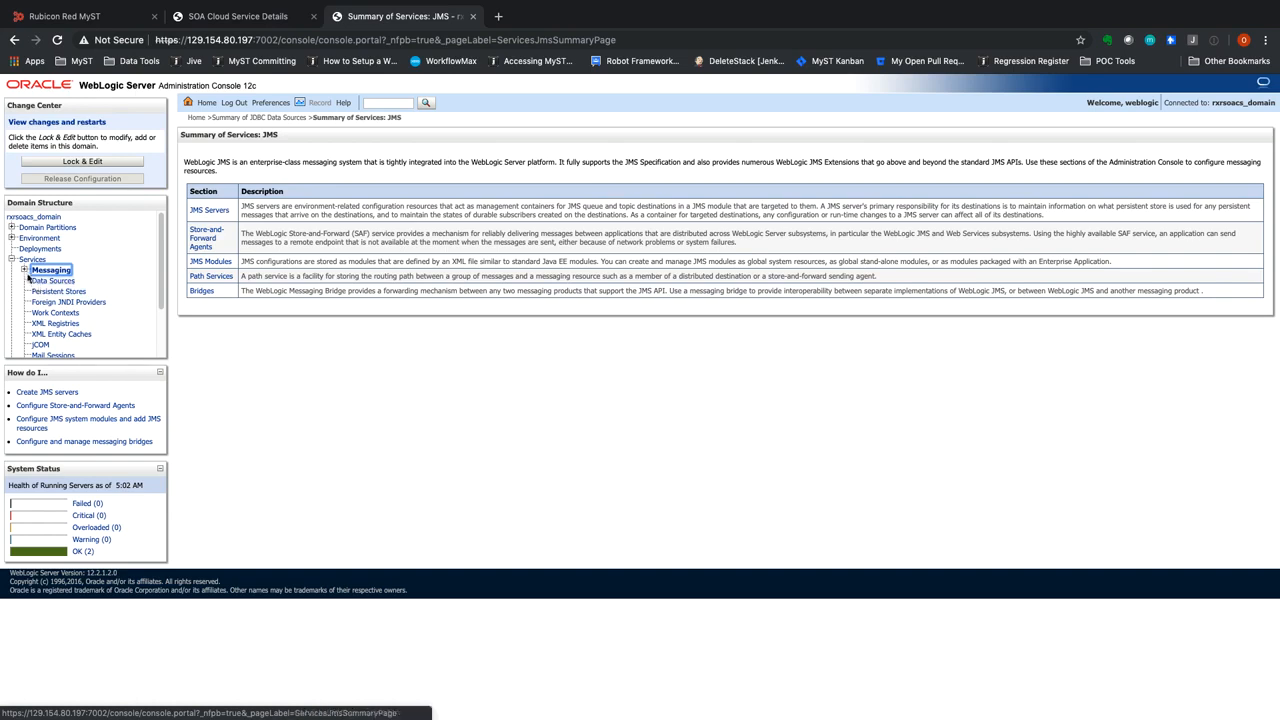
click(64, 281)
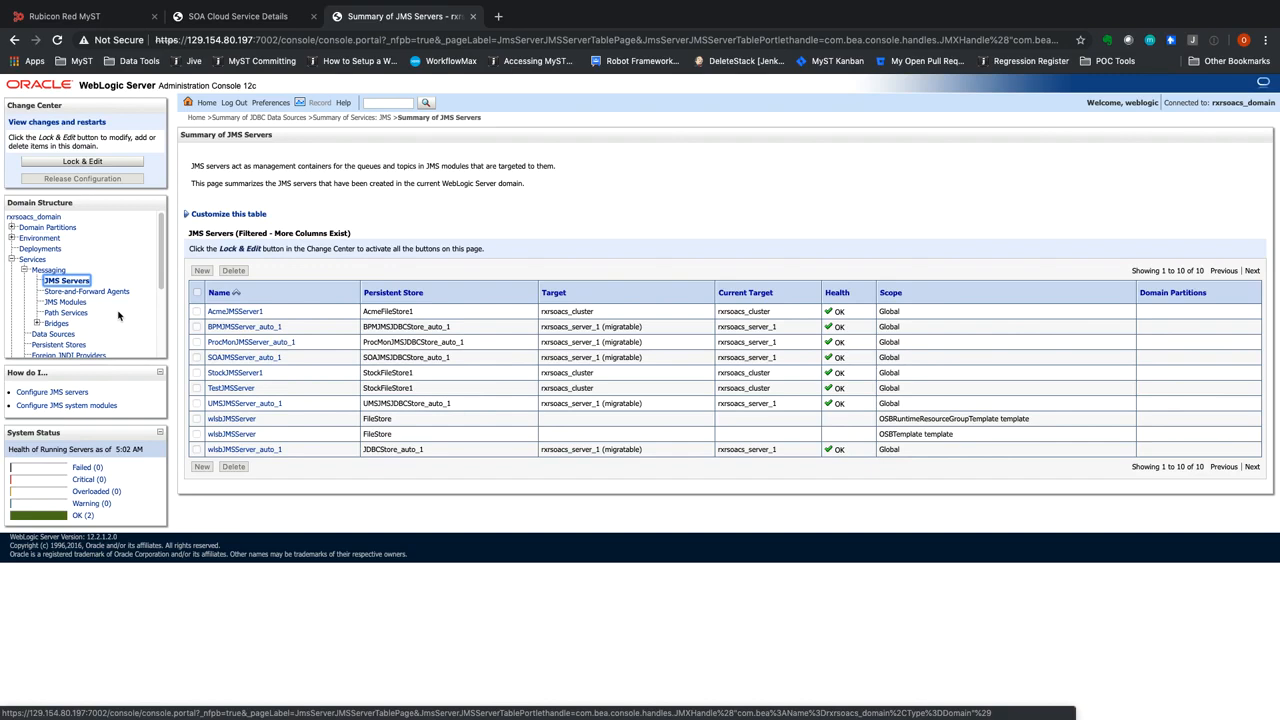
View the users configured in the myrealm security realm
scroll(118, 316, down, 3)
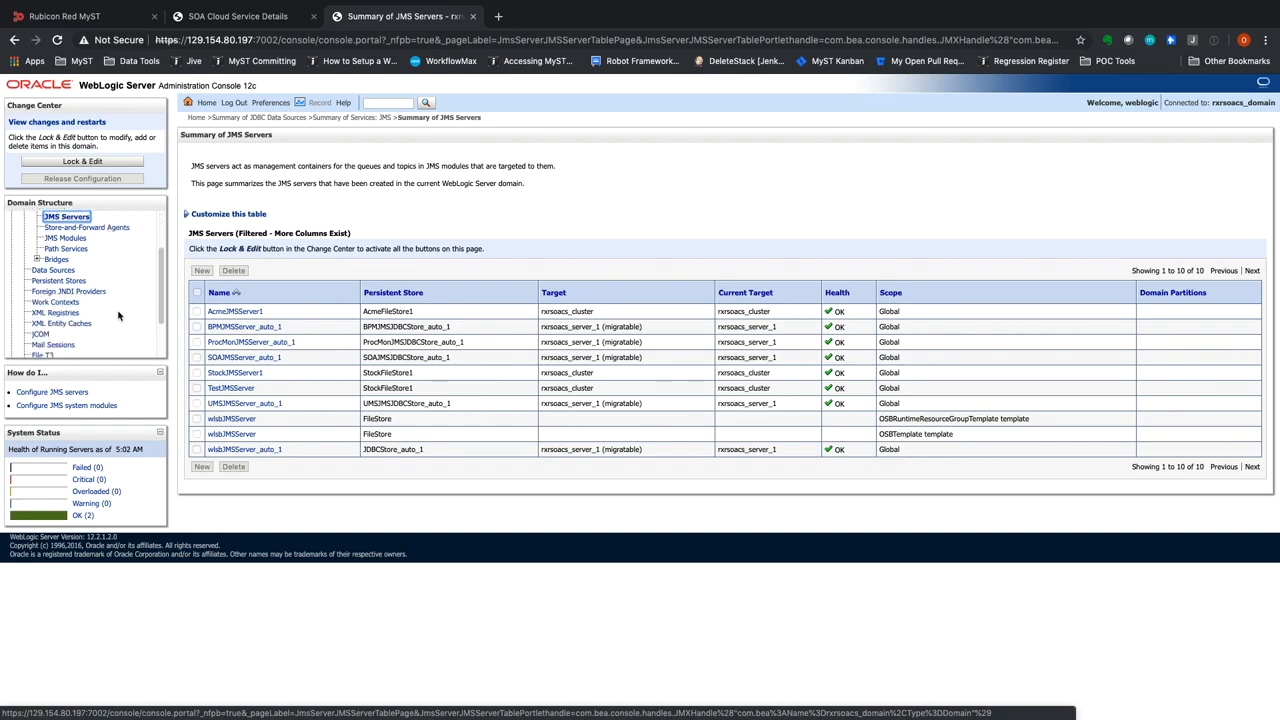
click(38, 331)
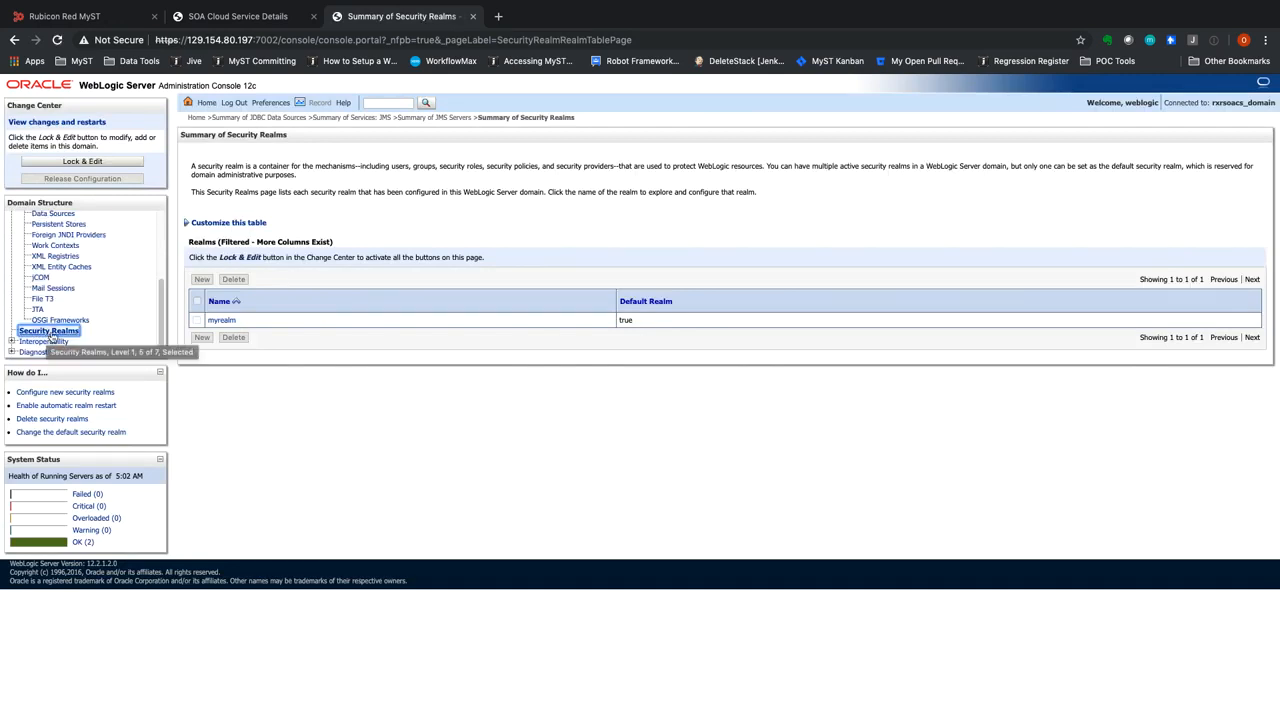
click(215, 321)
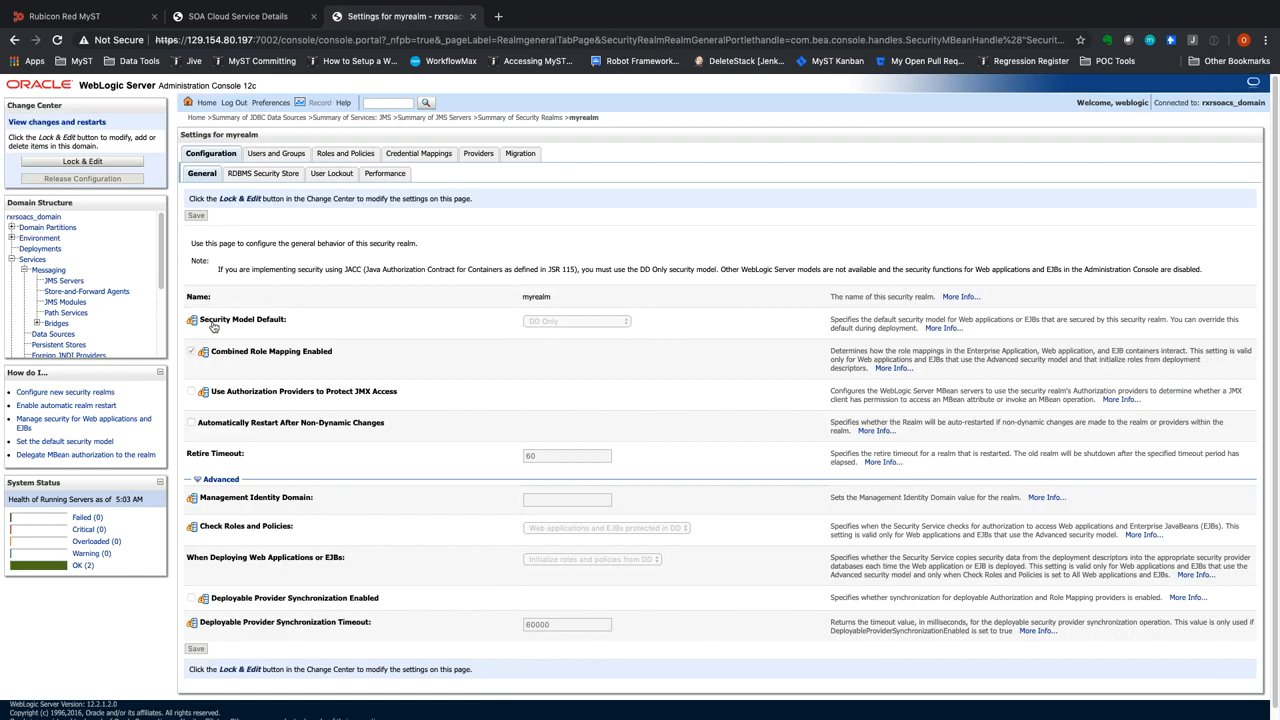
click(273, 154)
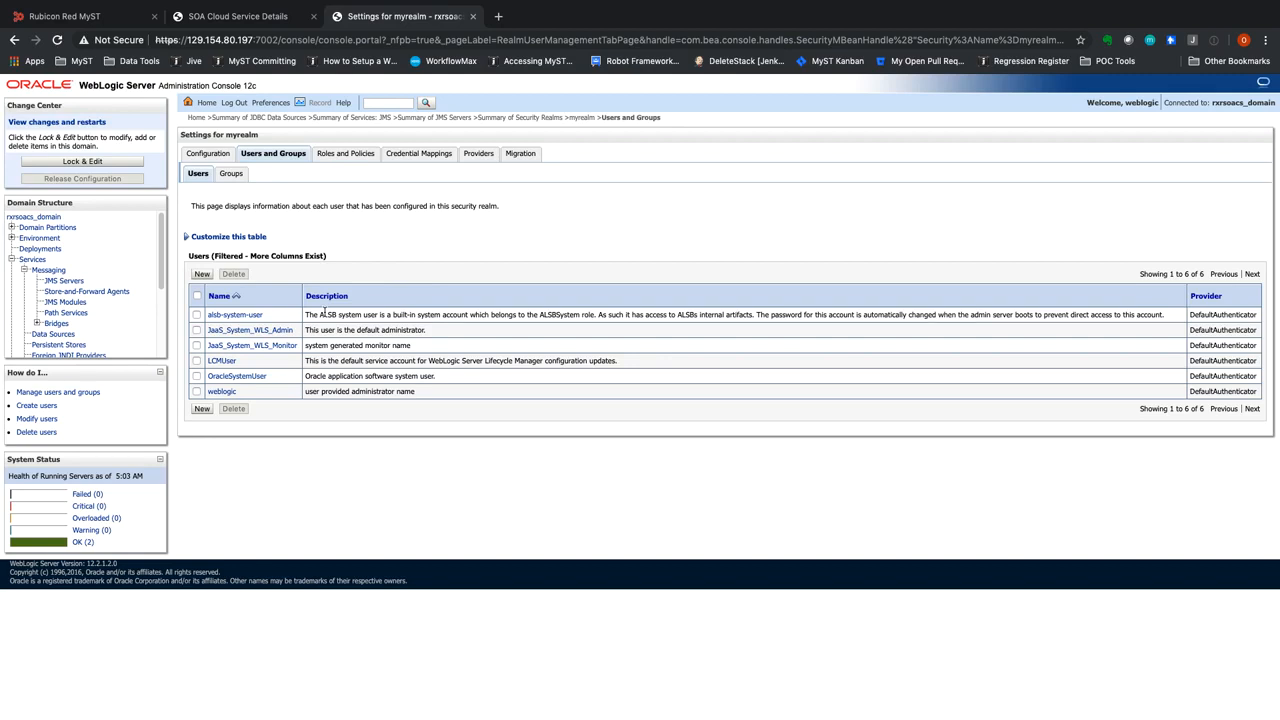
Switch back to MyST and start discovering a SOA Cloud Service from the Cloud Services page
click(95, 17)
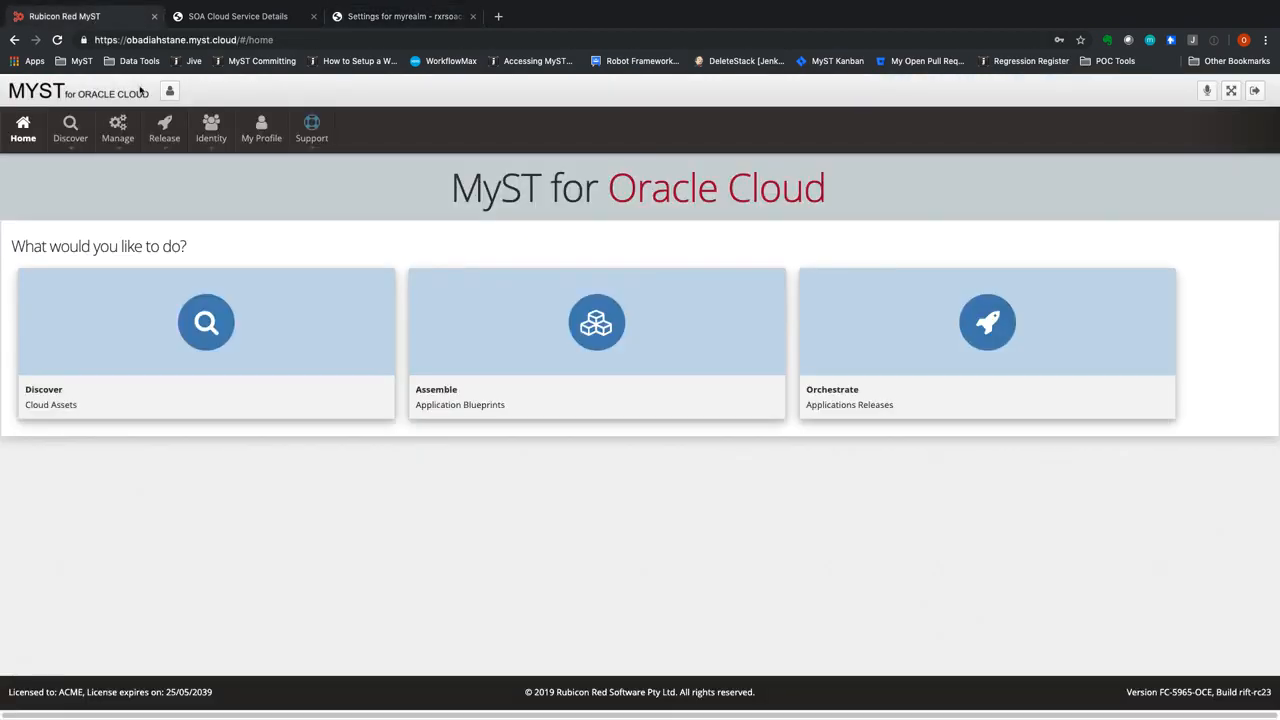
click(70, 130)
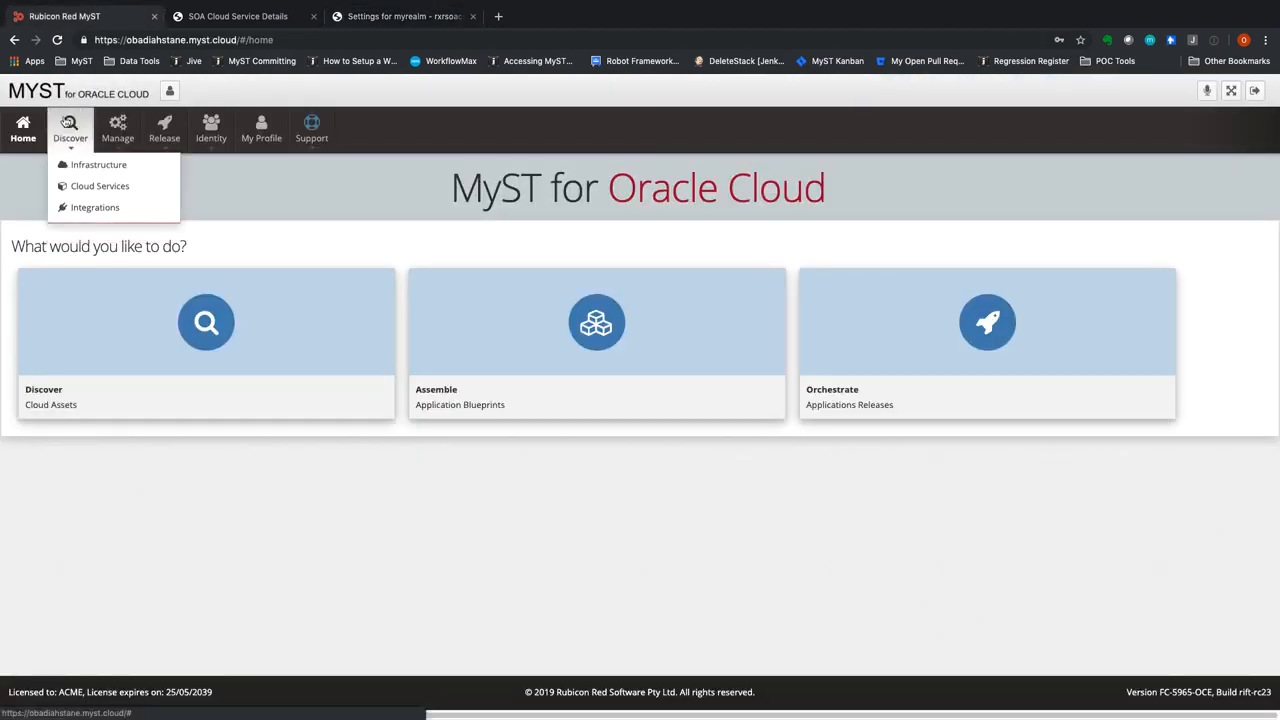
click(88, 190)
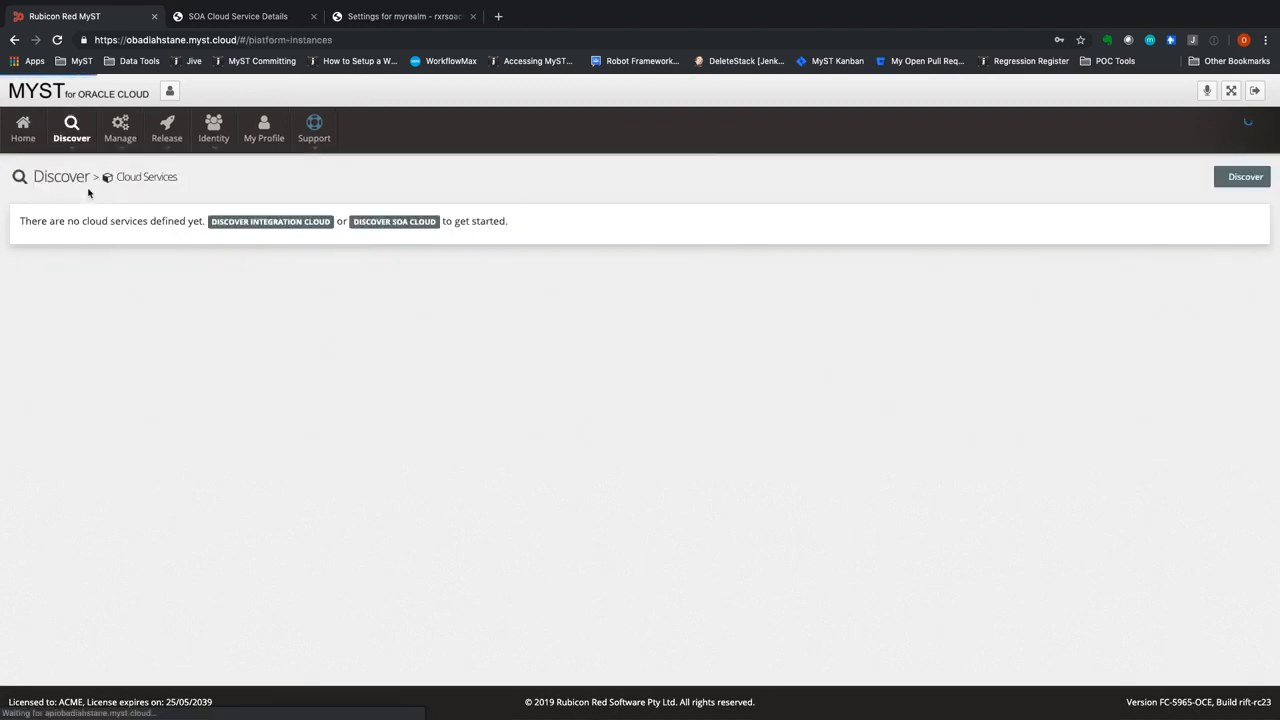
click(1251, 177)
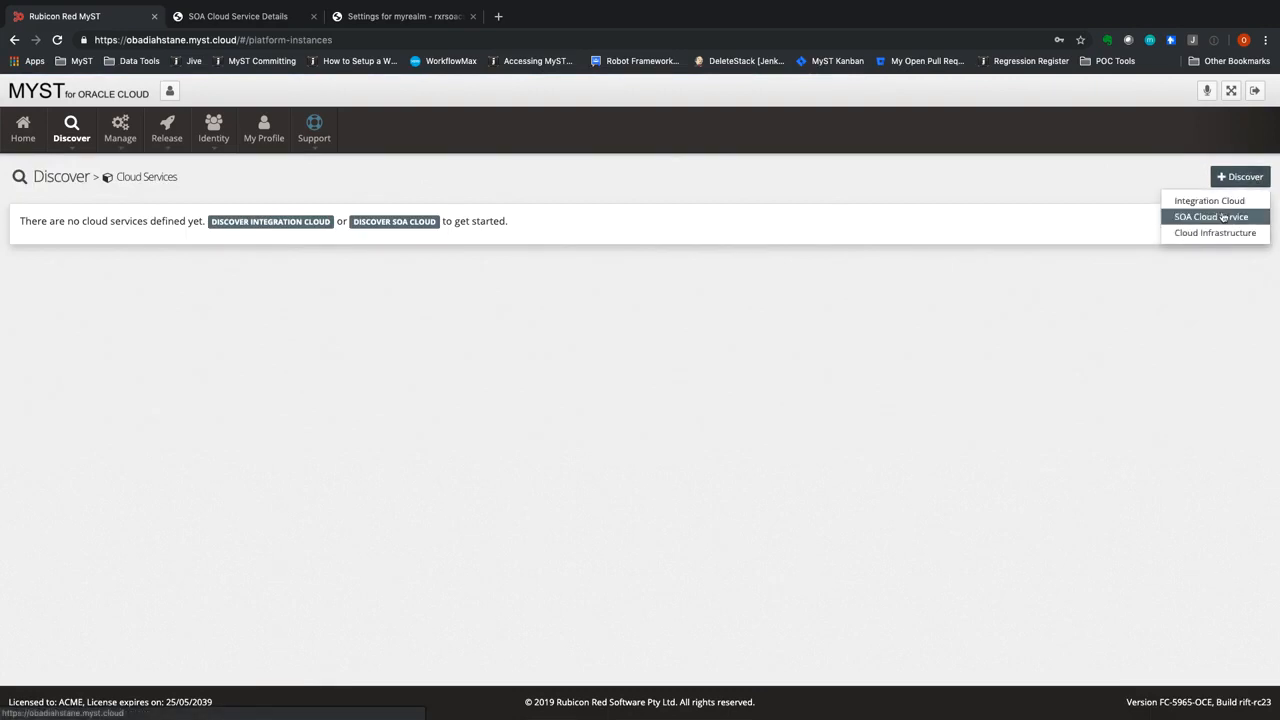
click(1222, 216)
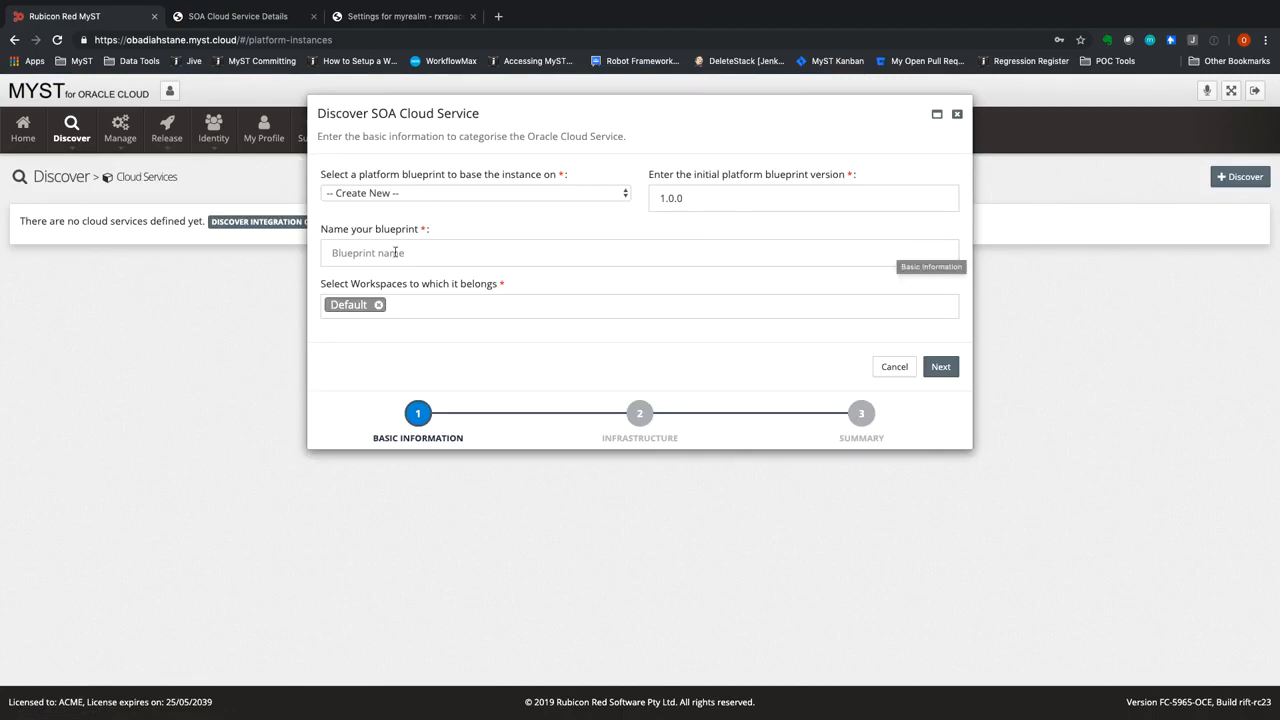
Name the new platform blueprint SOA Cloud Service 12.2.1.2 and continue to the infrastructure settings
click(328, 250)
text(S)
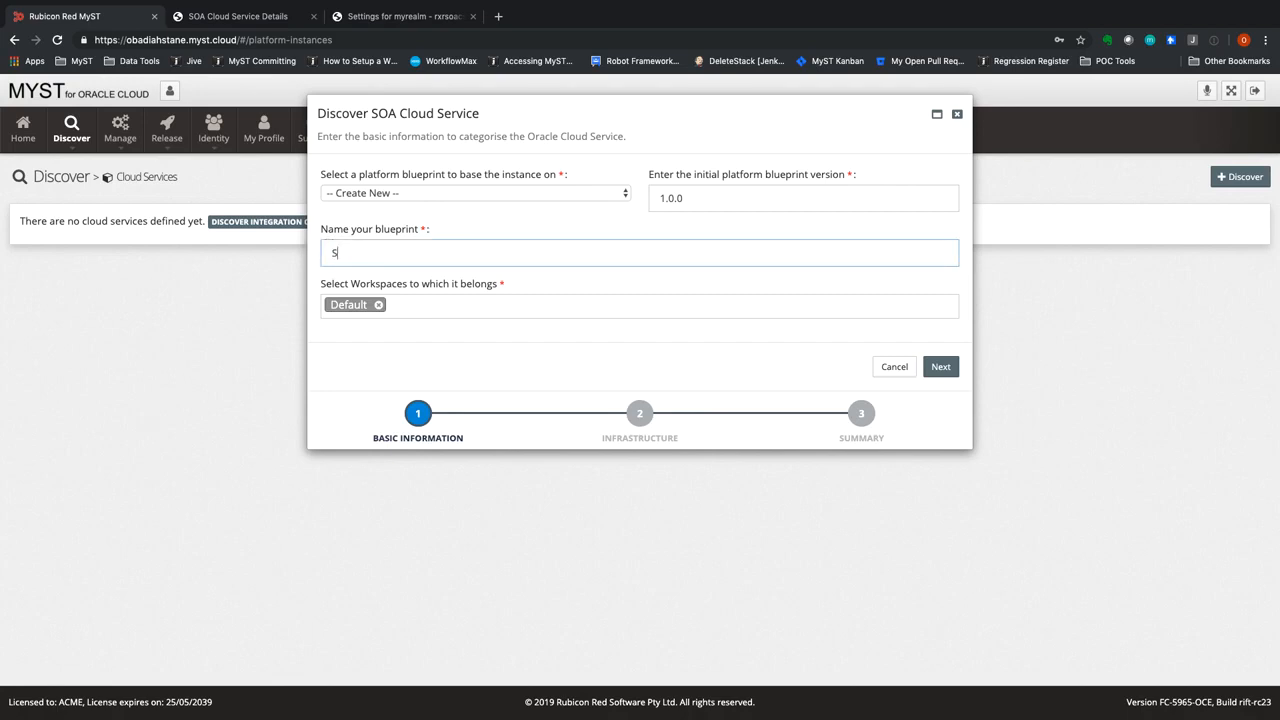
text(OA Cloud Service 12.2.1.2)
click(946, 366)
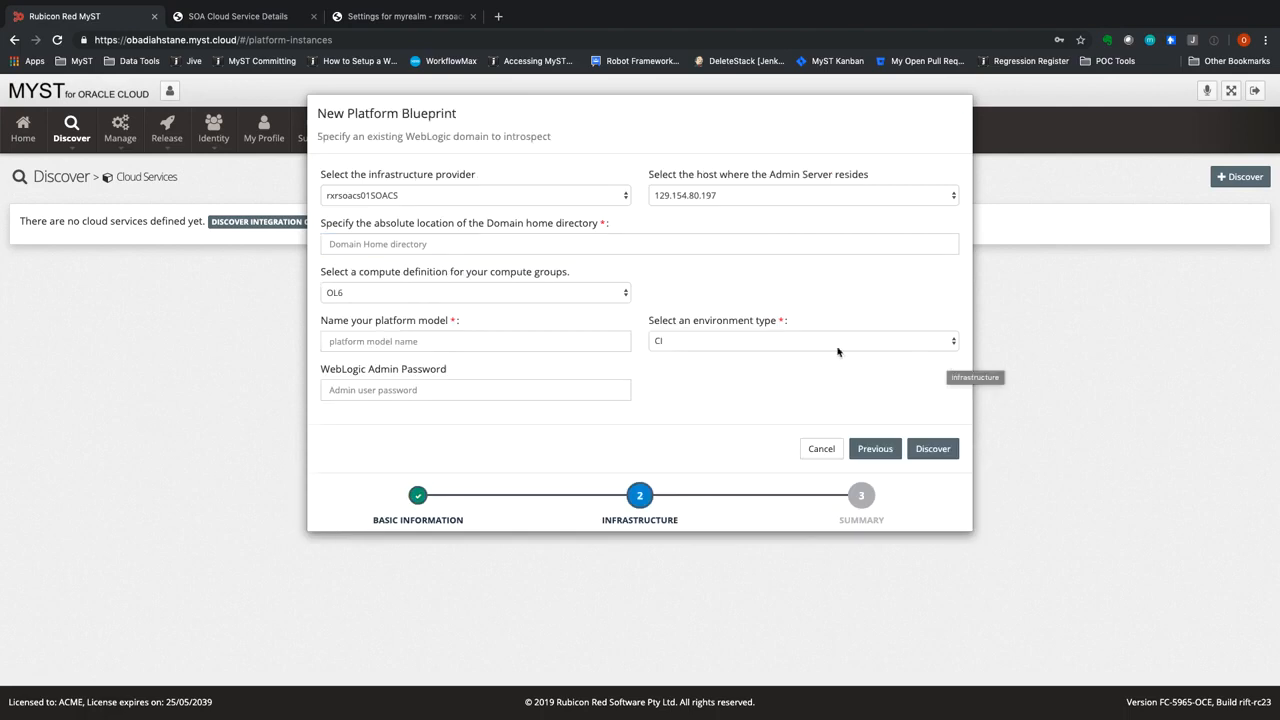
Set the domain home directory to /u01/data/domains/rxrsoacs_domain, copying the domain name from the WebLogic console
click(441, 248)
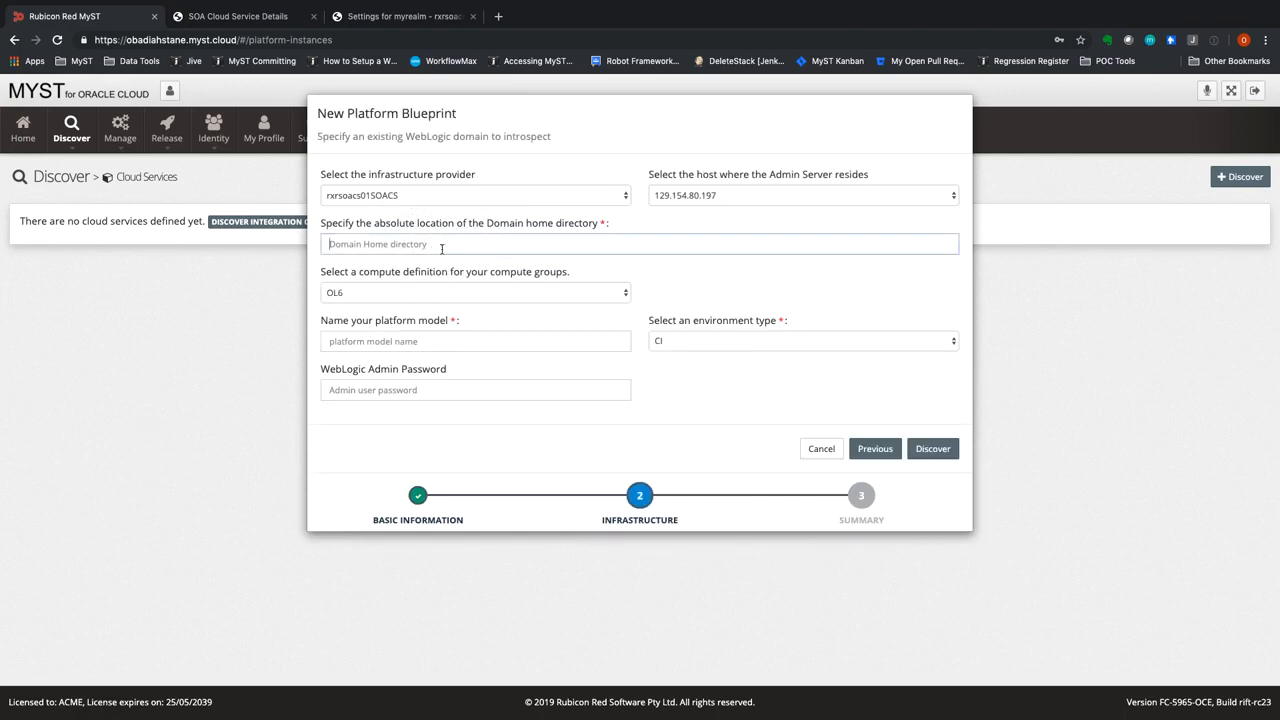
text(/u01/data/domains/)
click(394, 17)
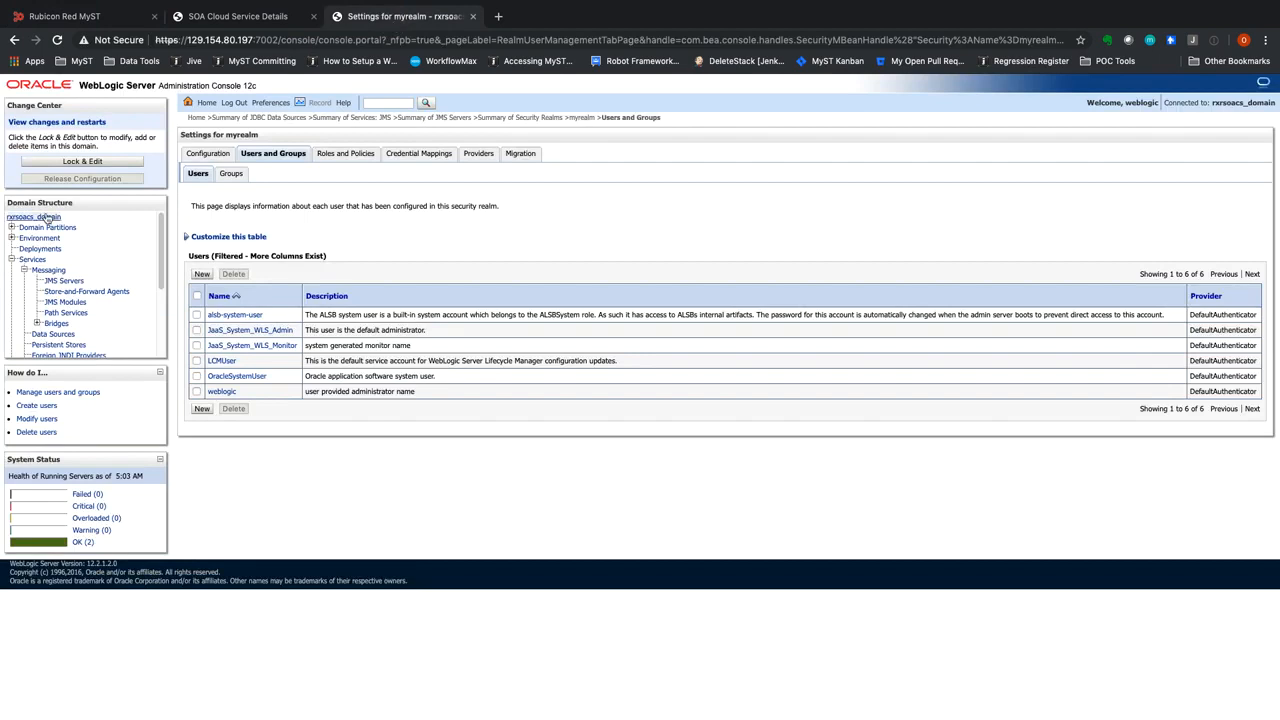
drag(60, 218, 14, 221)
key(super+c)
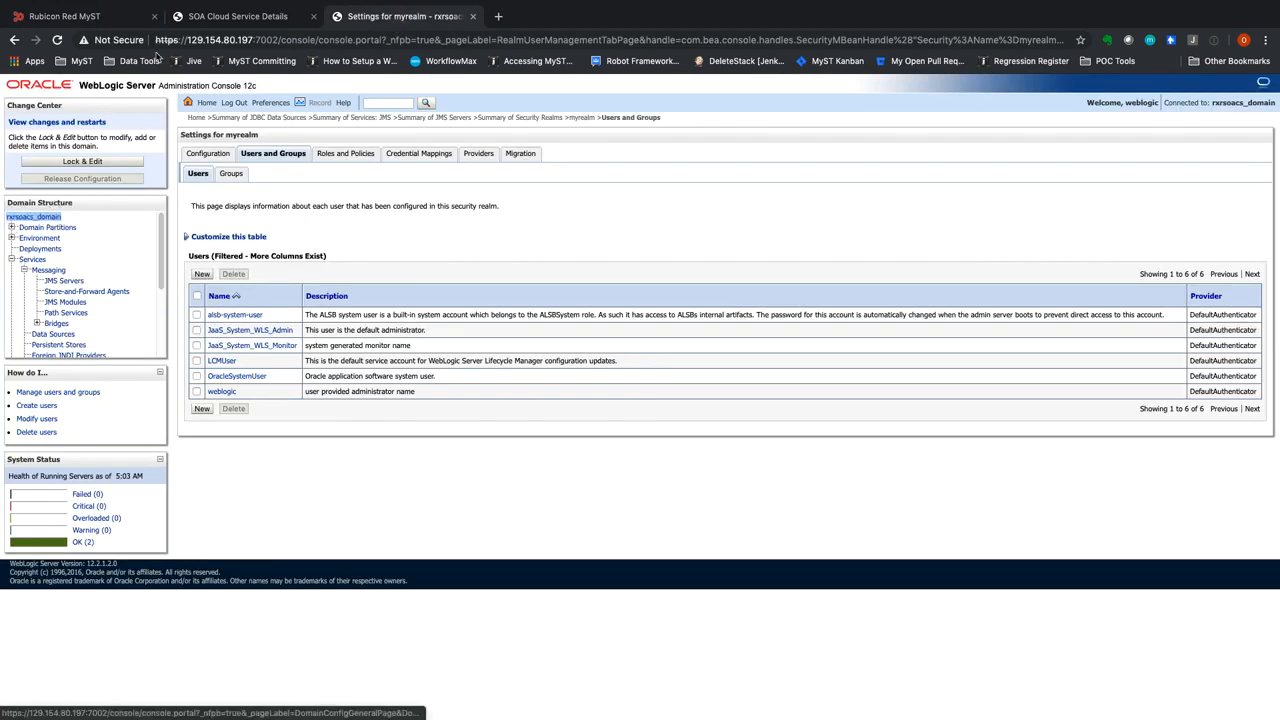
click(243, 20)
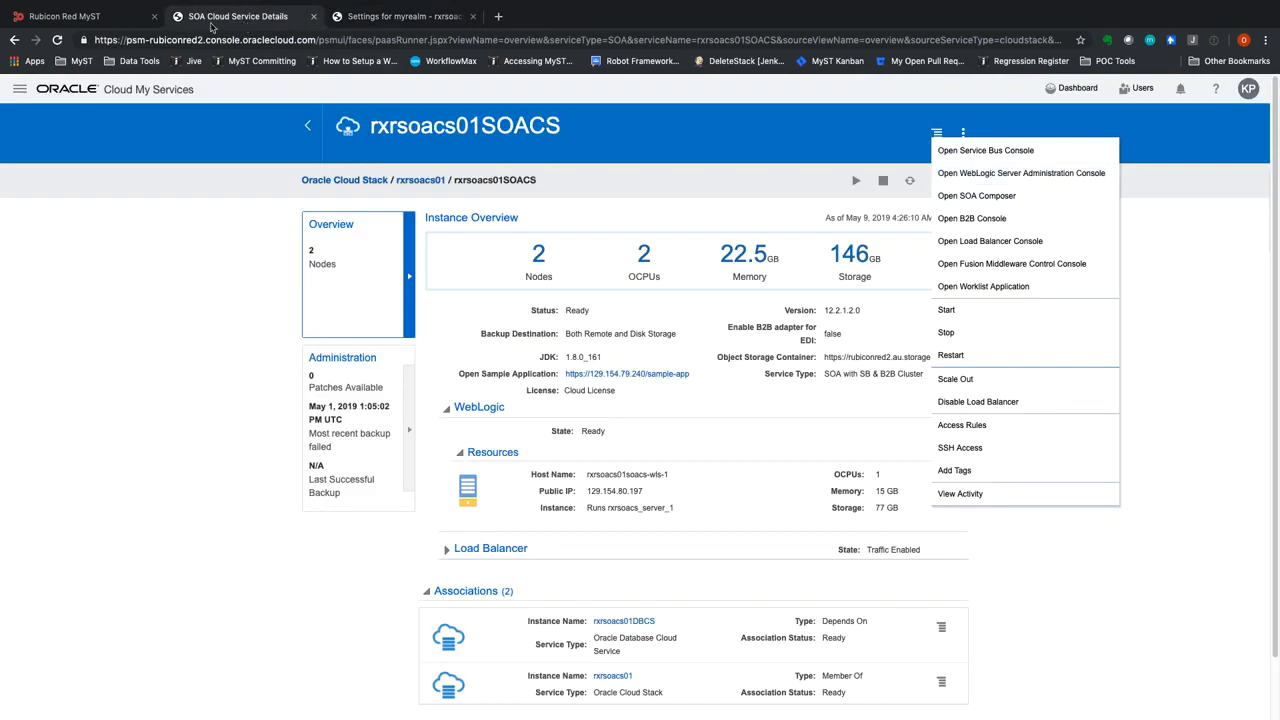
click(116, 20)
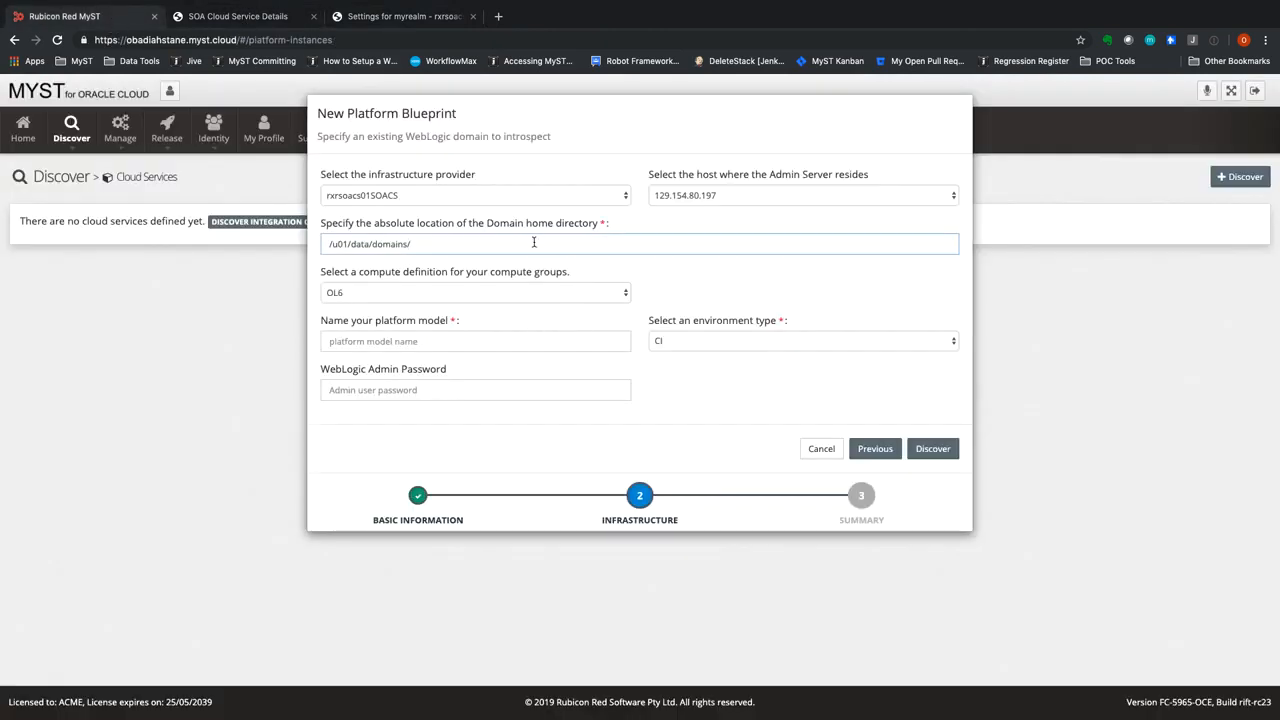
key(super+v)
Name the platform model rxrsoacs01 and enter the WebLogic admin password
click(359, 343)
text(rr)
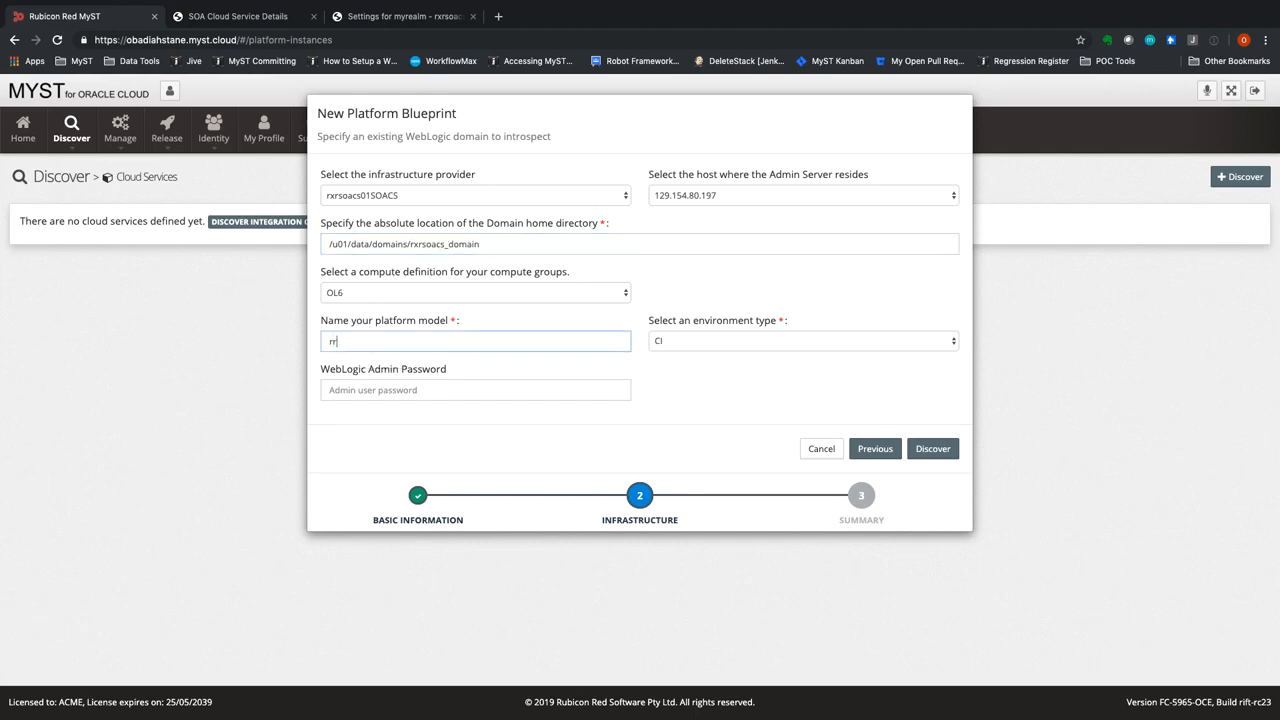
text(rsoacs01)
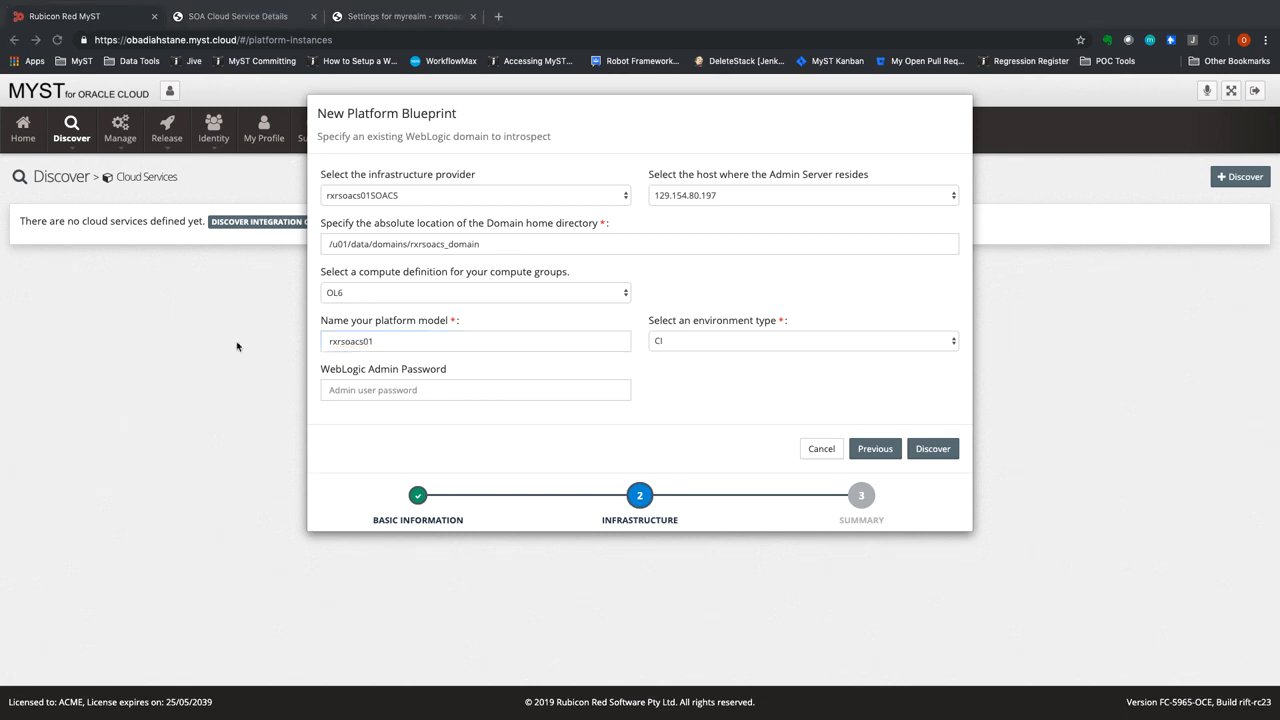
click(338, 393)
key(super+v)
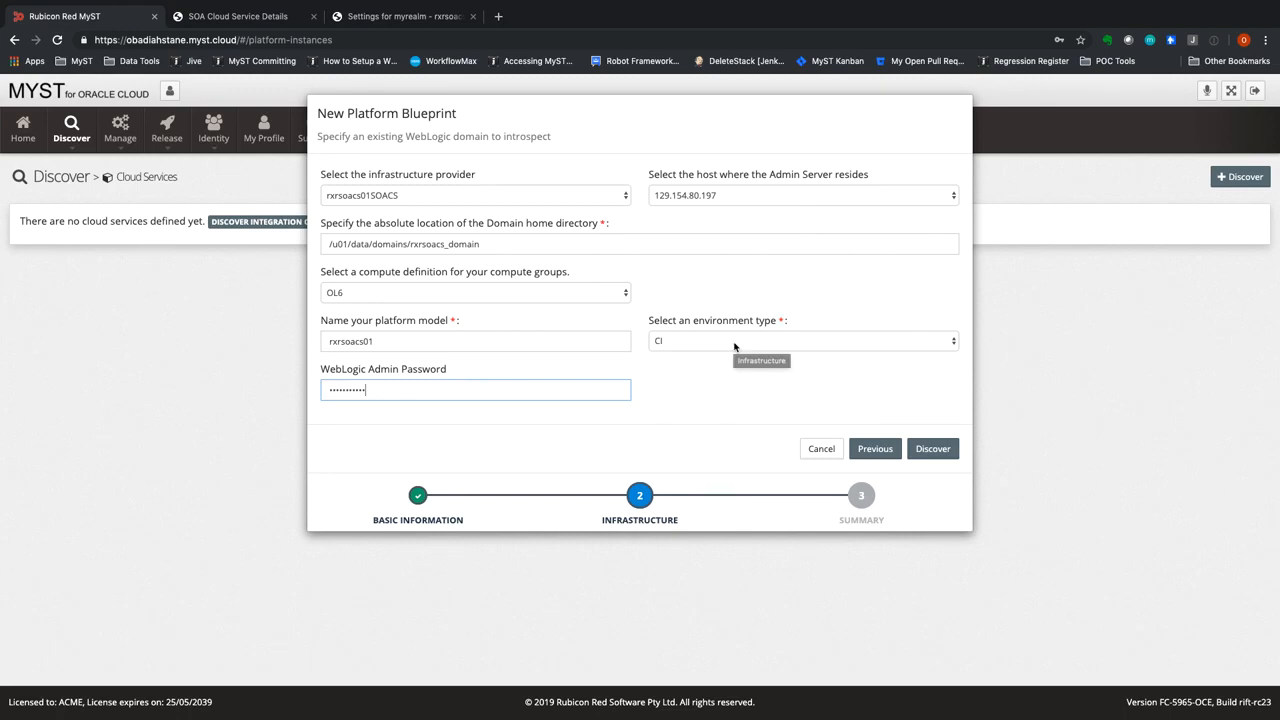
Run the domain discovery through to completion and view the details of the rxrsoacs01 cloud service
click(930, 452)
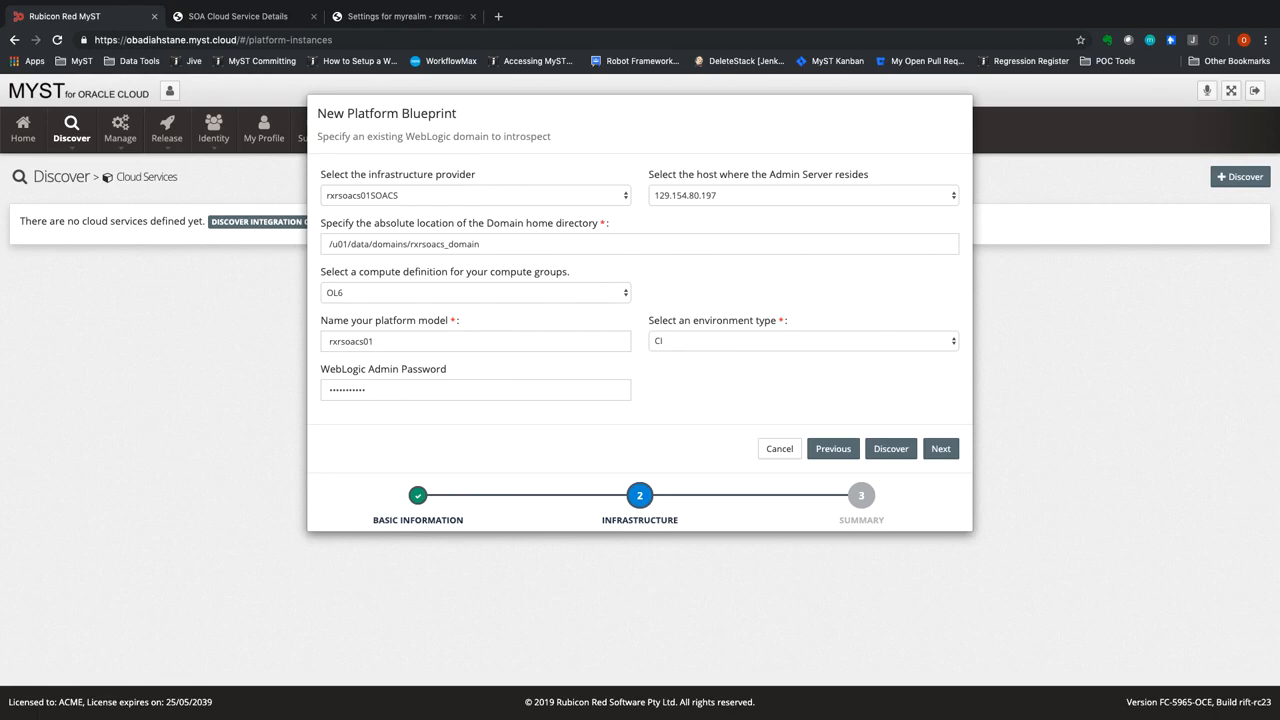
click(943, 449)
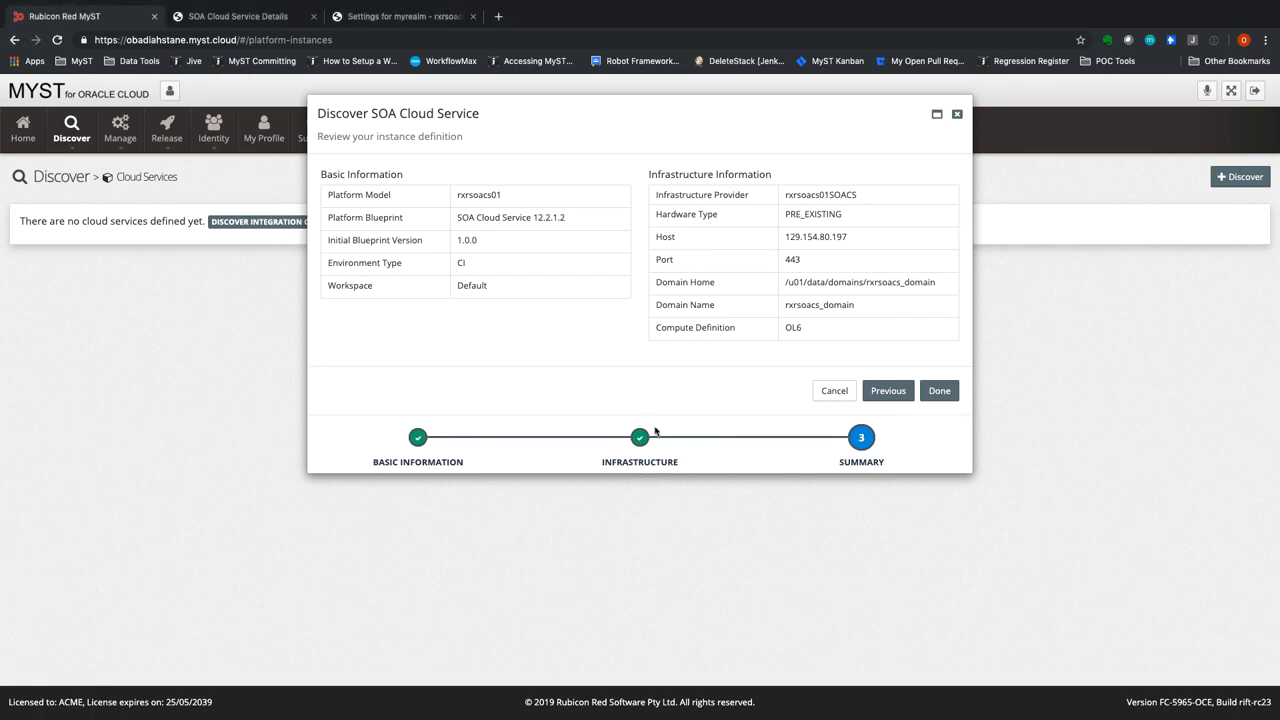
click(939, 392)
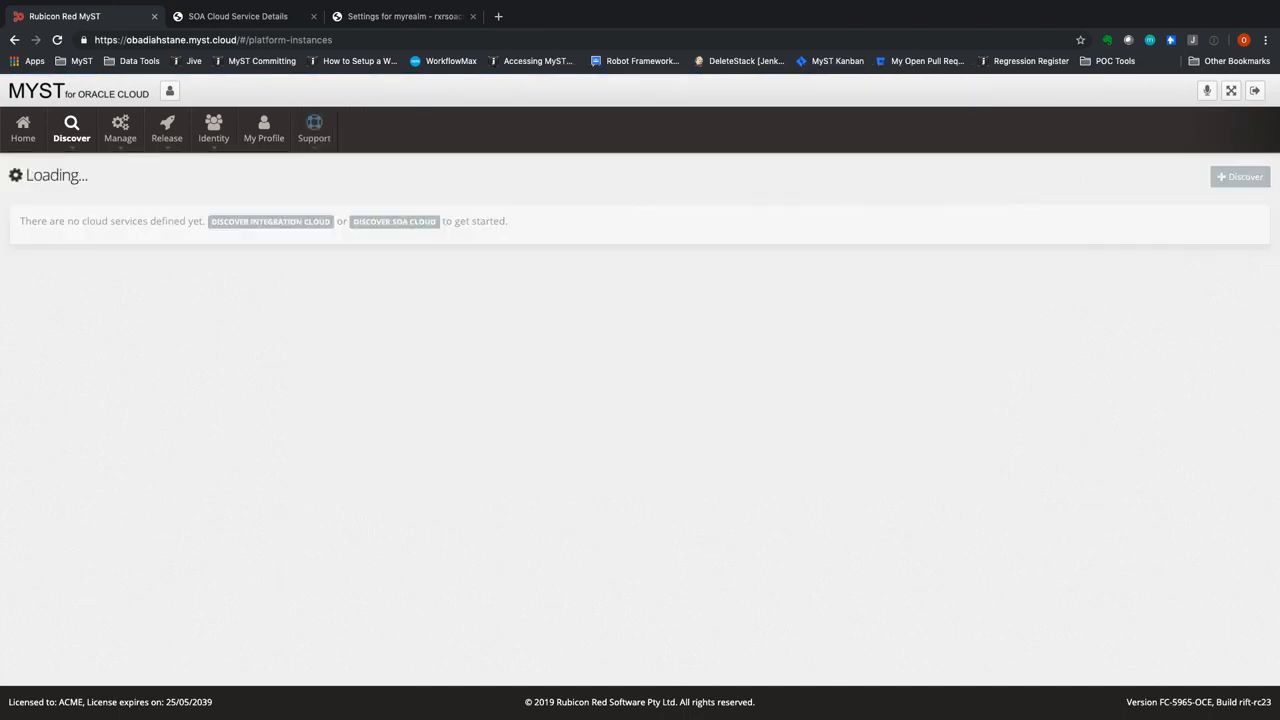
click(71, 264)
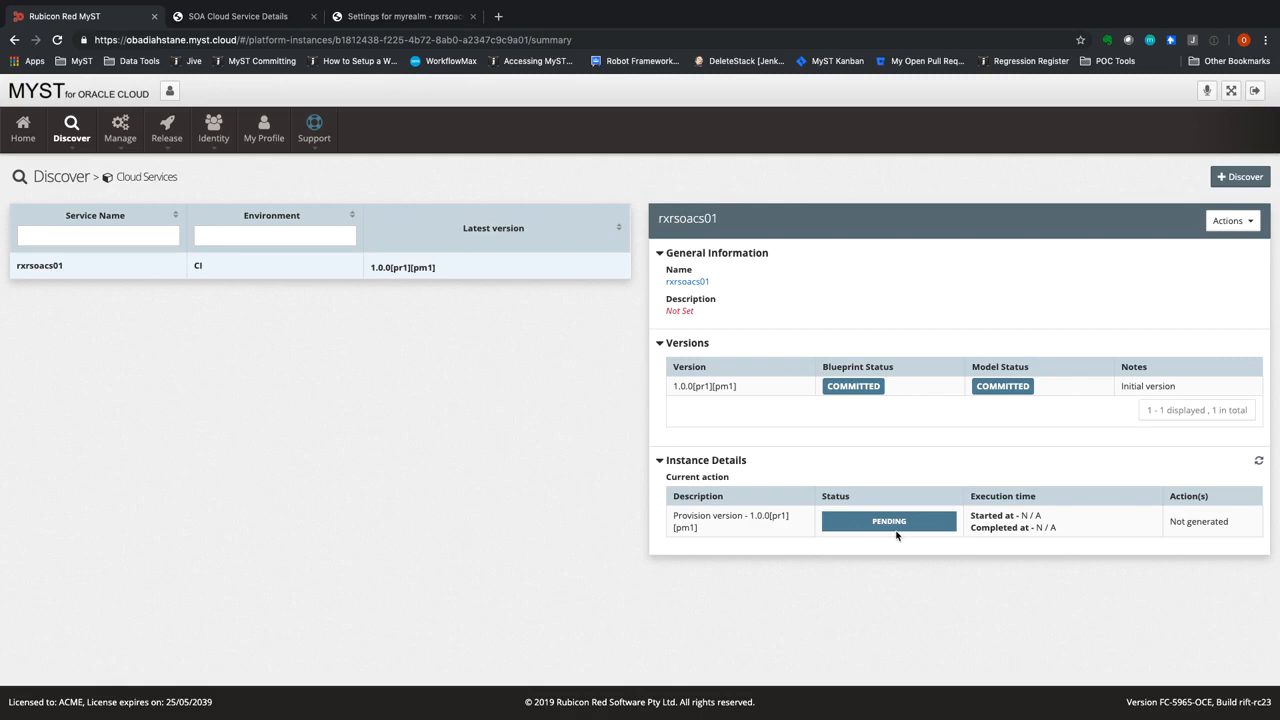
Open the SOA Cloud Service 12.2.1.2 platform blueprint and view its topology
mouse_move(125, 143)
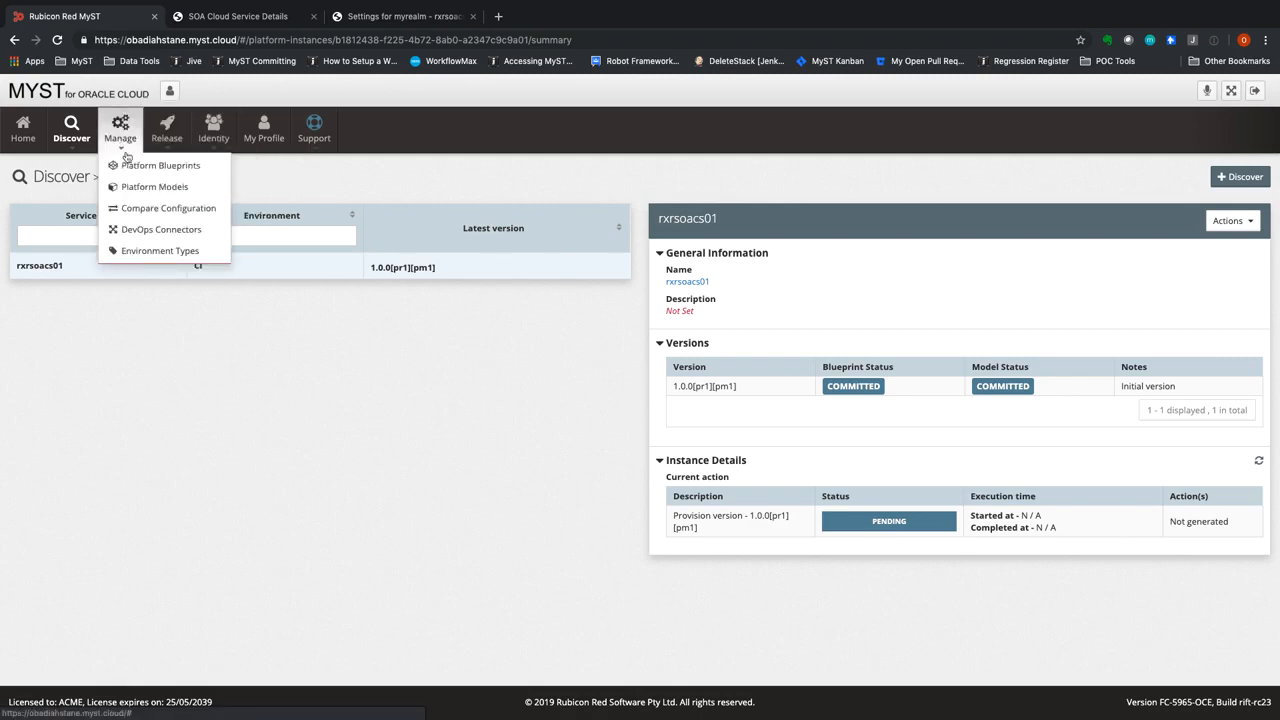
click(130, 165)
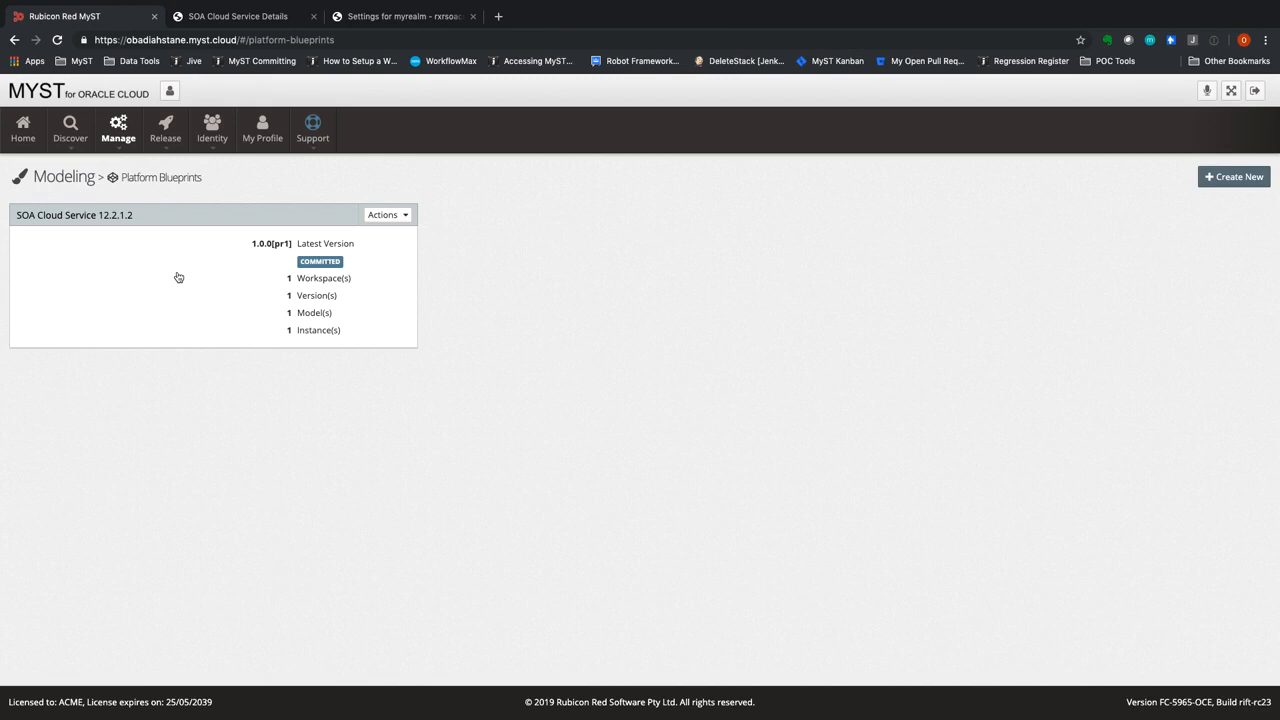
click(380, 215)
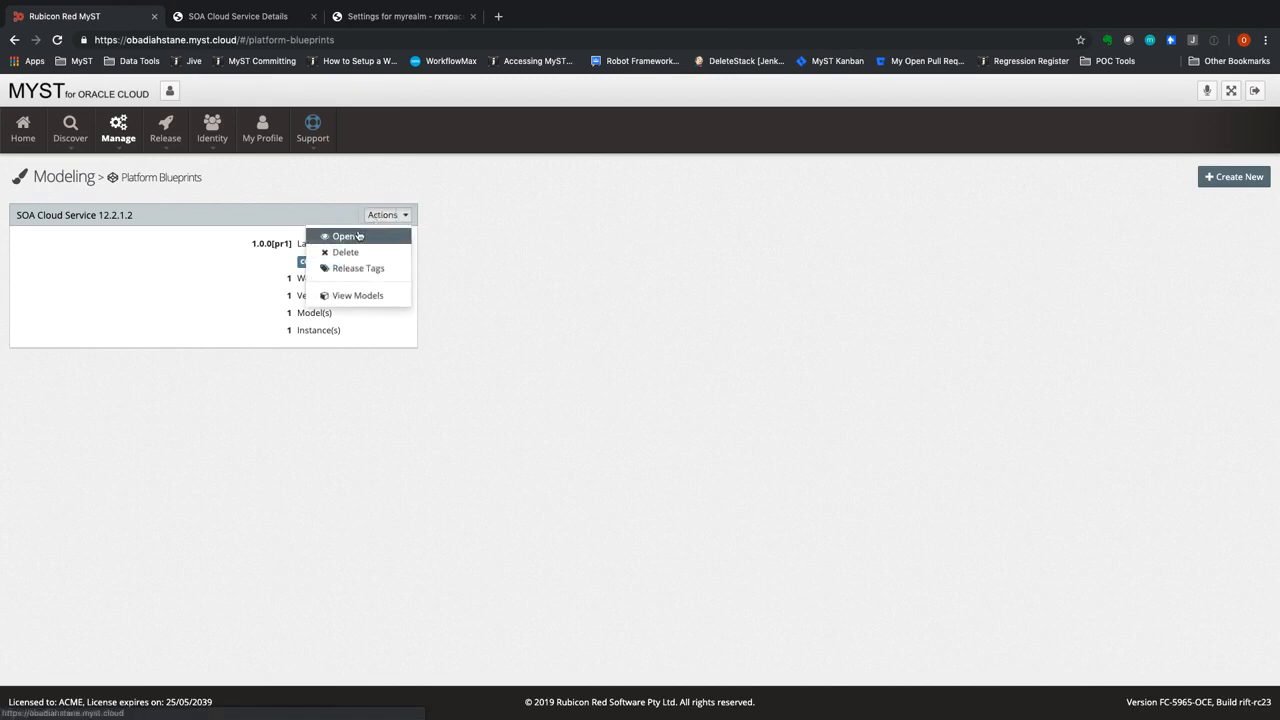
click(346, 236)
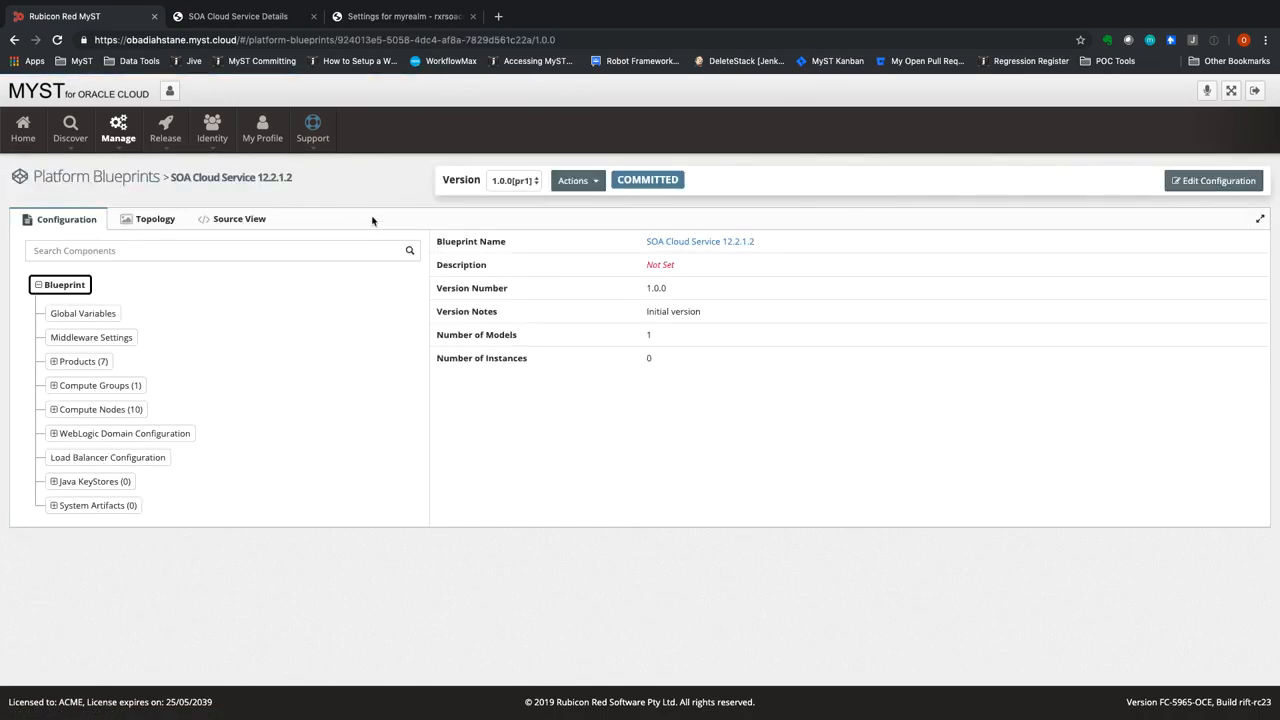
click(157, 219)
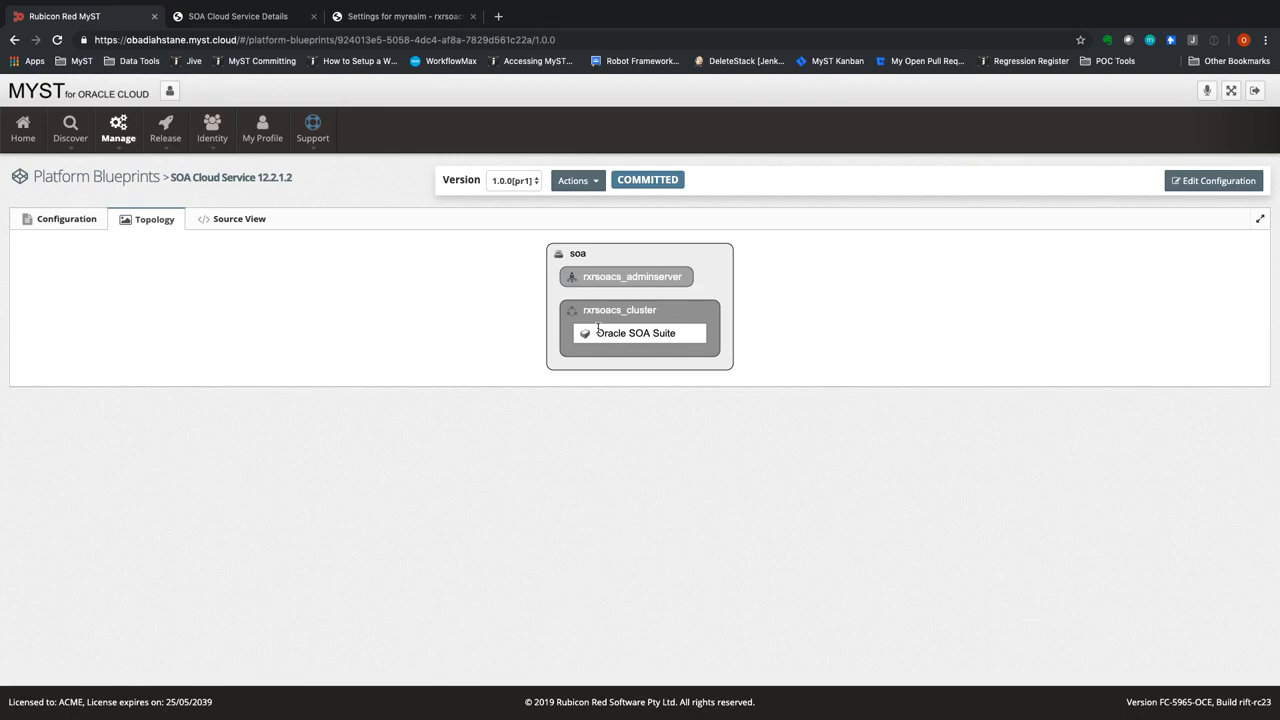
Examine the JDBC data sources under the WebLogic domain configuration in the blueprint's component tree
click(67, 221)
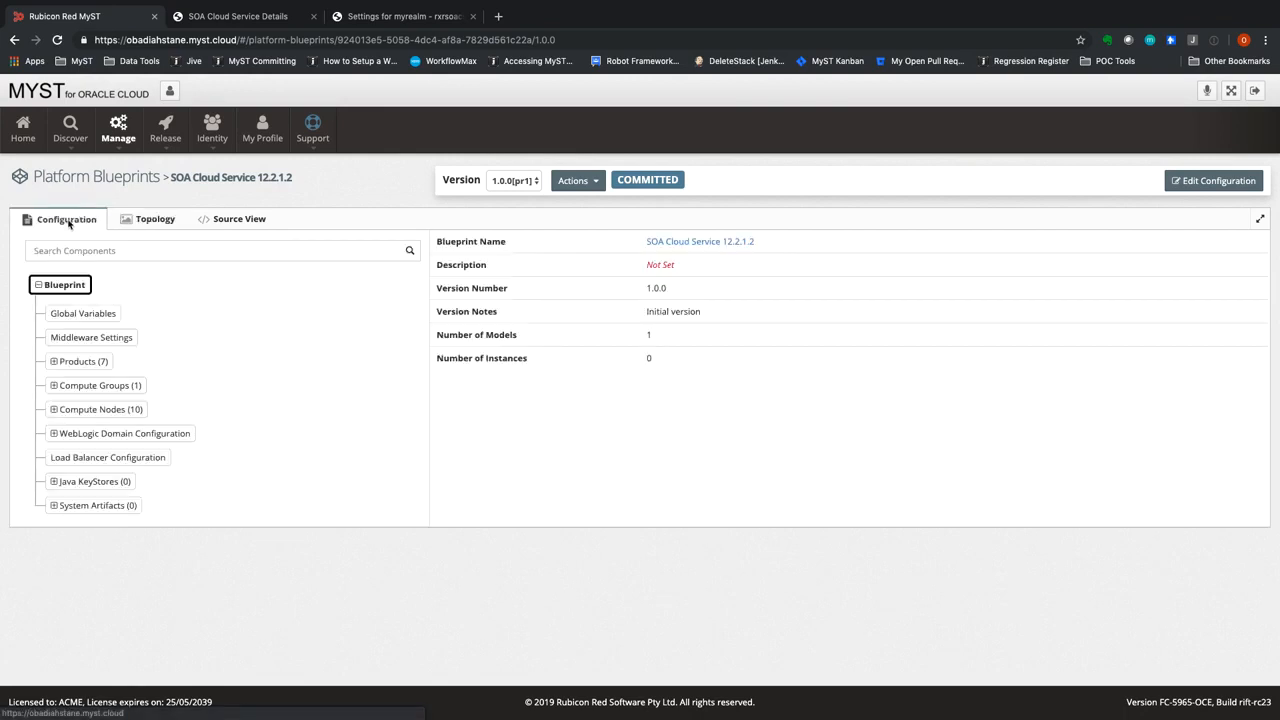
click(58, 435)
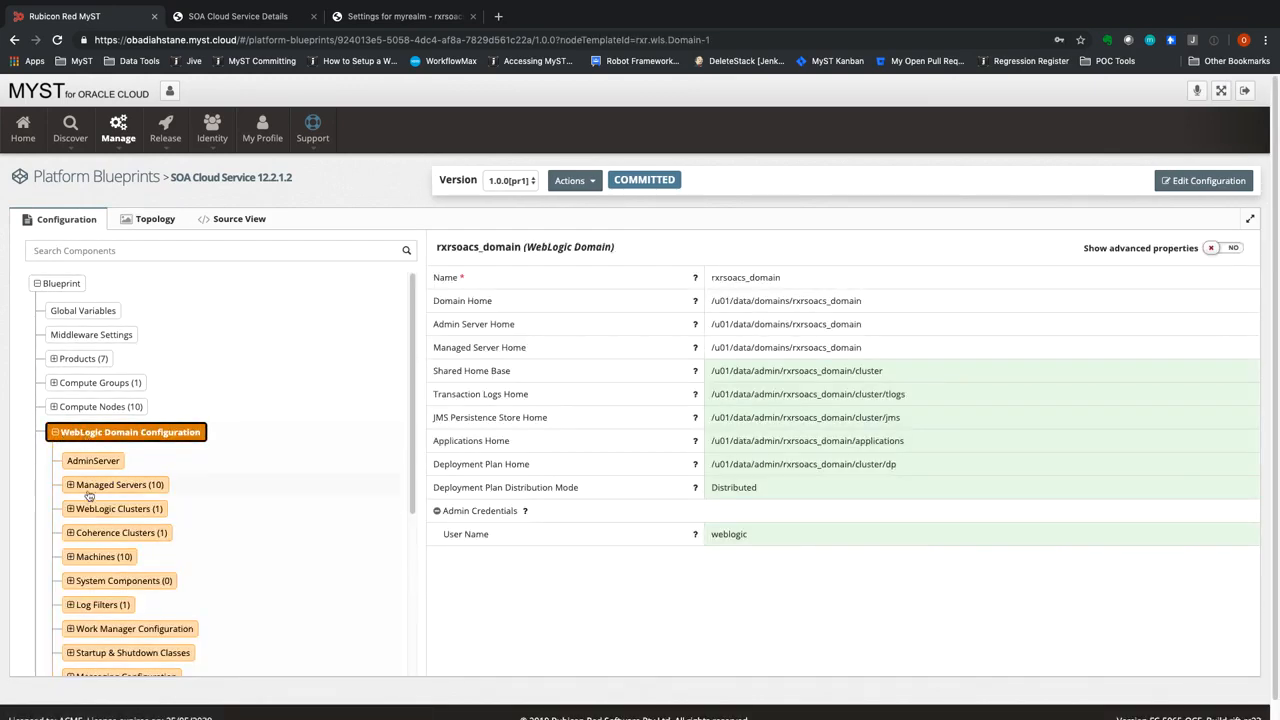
click(90, 532)
scroll(88, 541, down, 3)
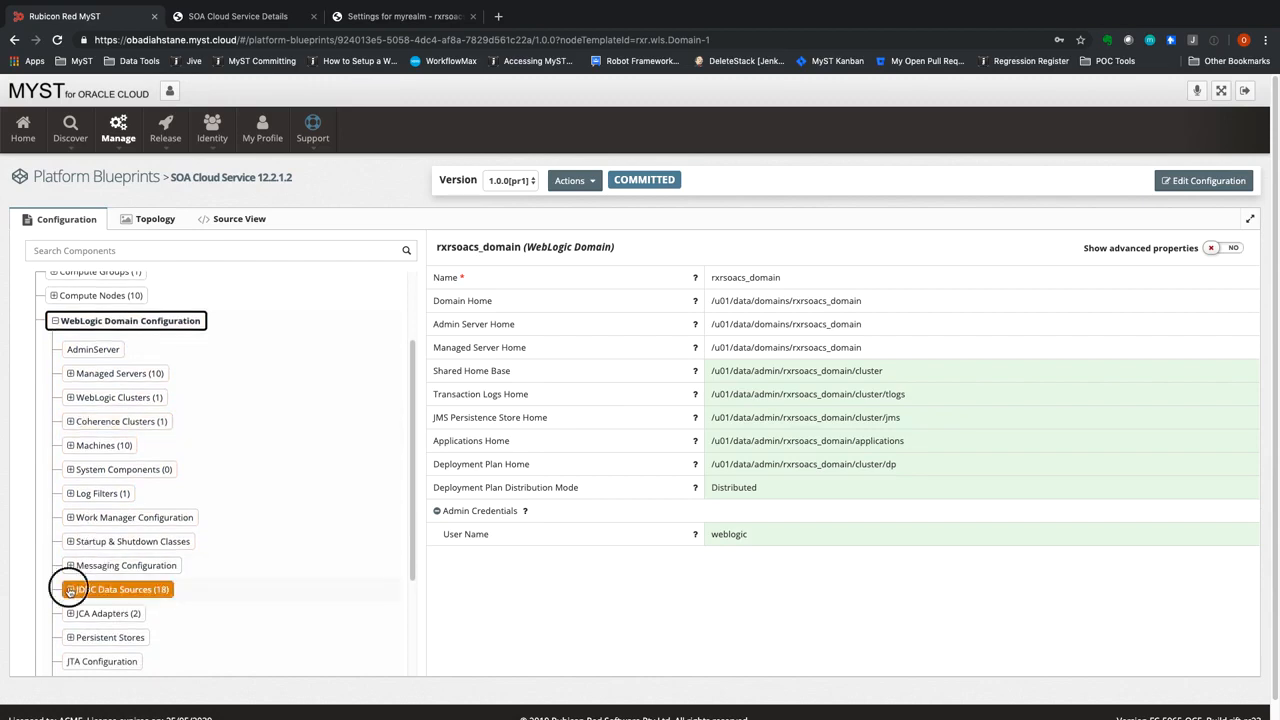
click(82, 591)
scroll(105, 588, down, 4)
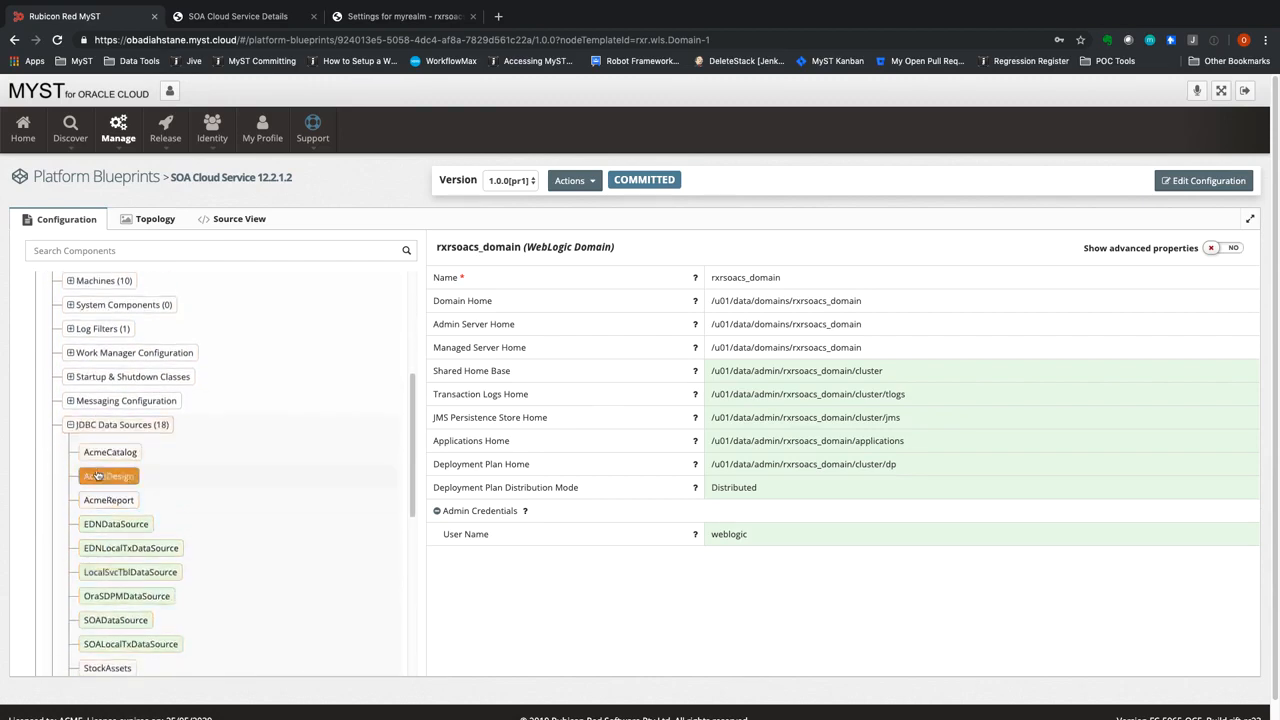